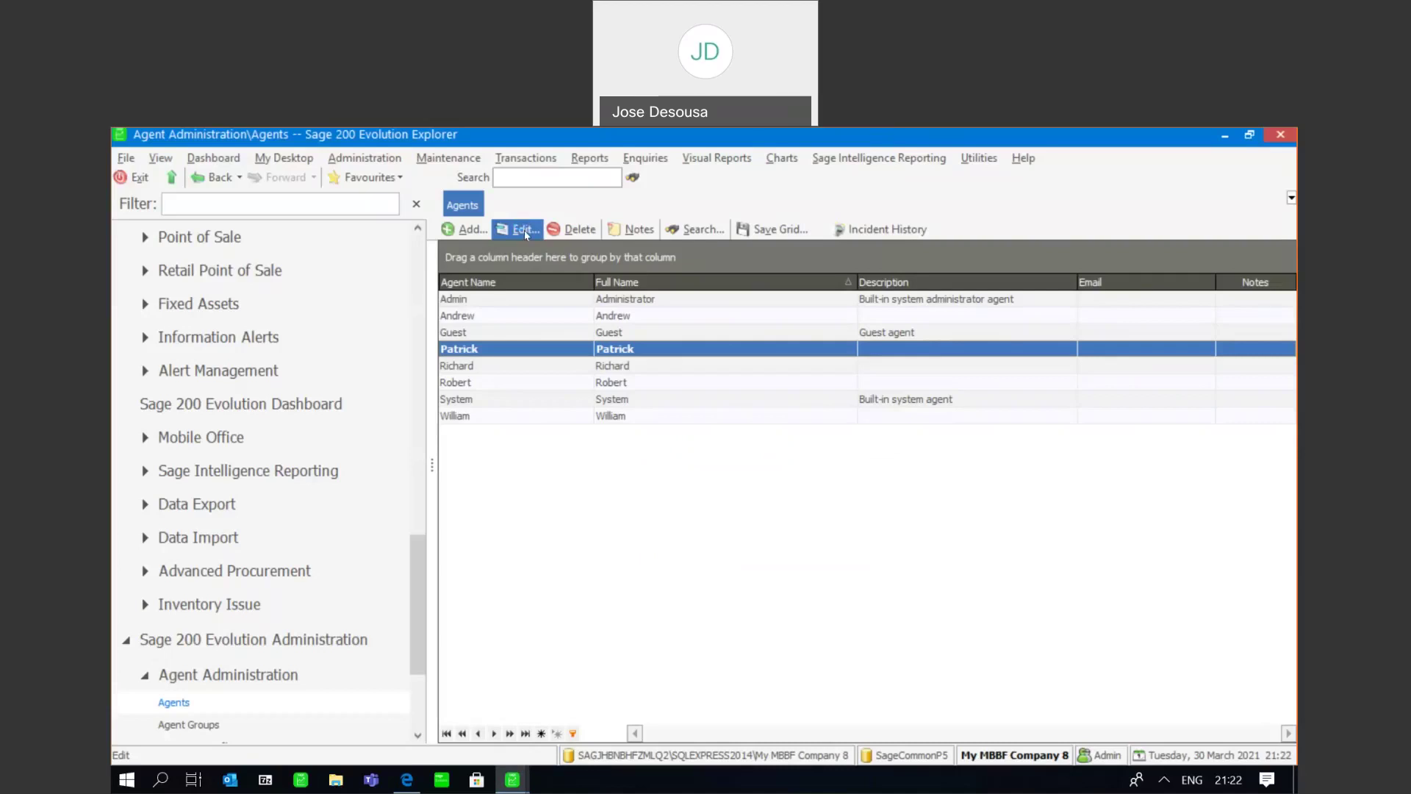
Check Patrick's agent record, then open Agent Administration > Document Profiles and add a new profile
{"action": "left_click", "coordinate": [525, 231]}
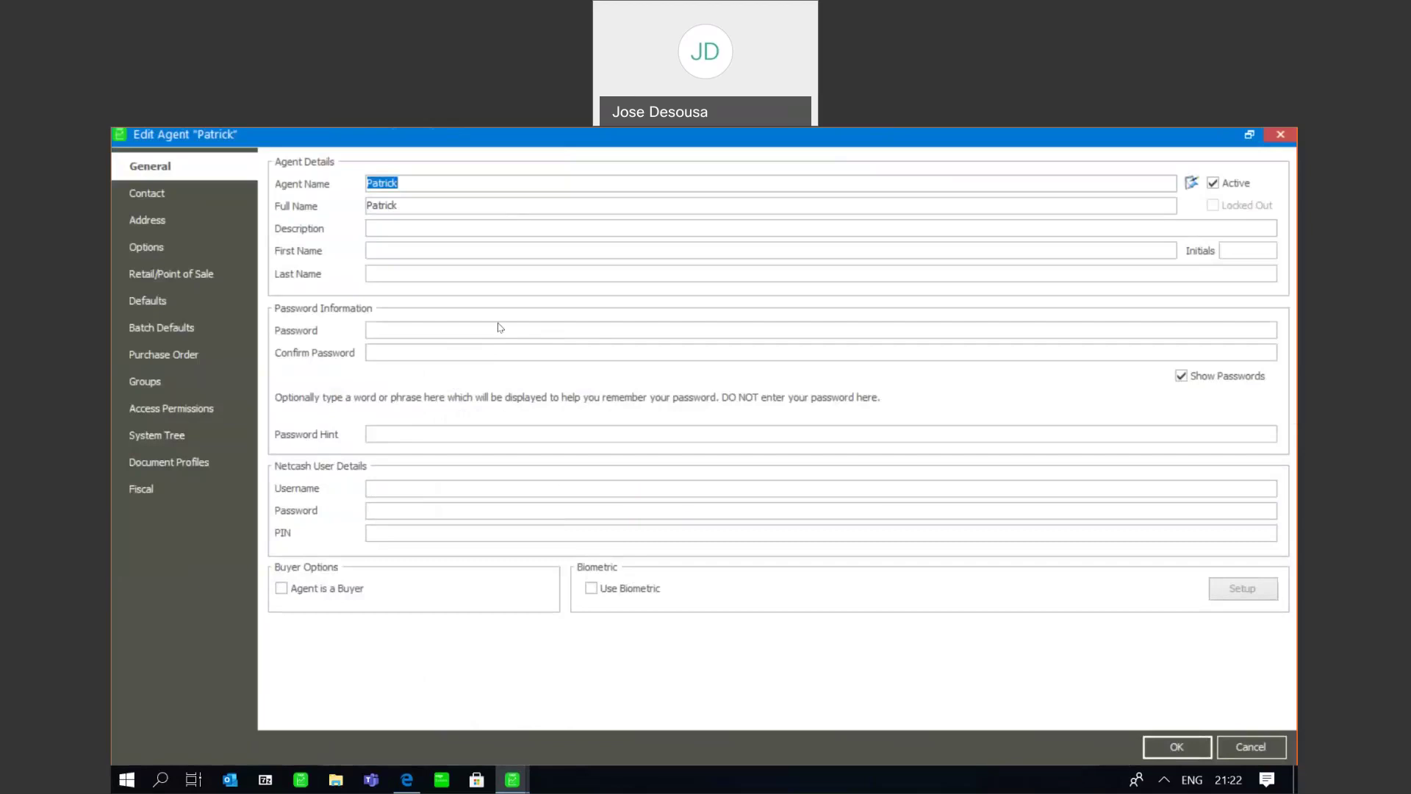
{"action": "left_click", "coordinate": [1183, 751]}
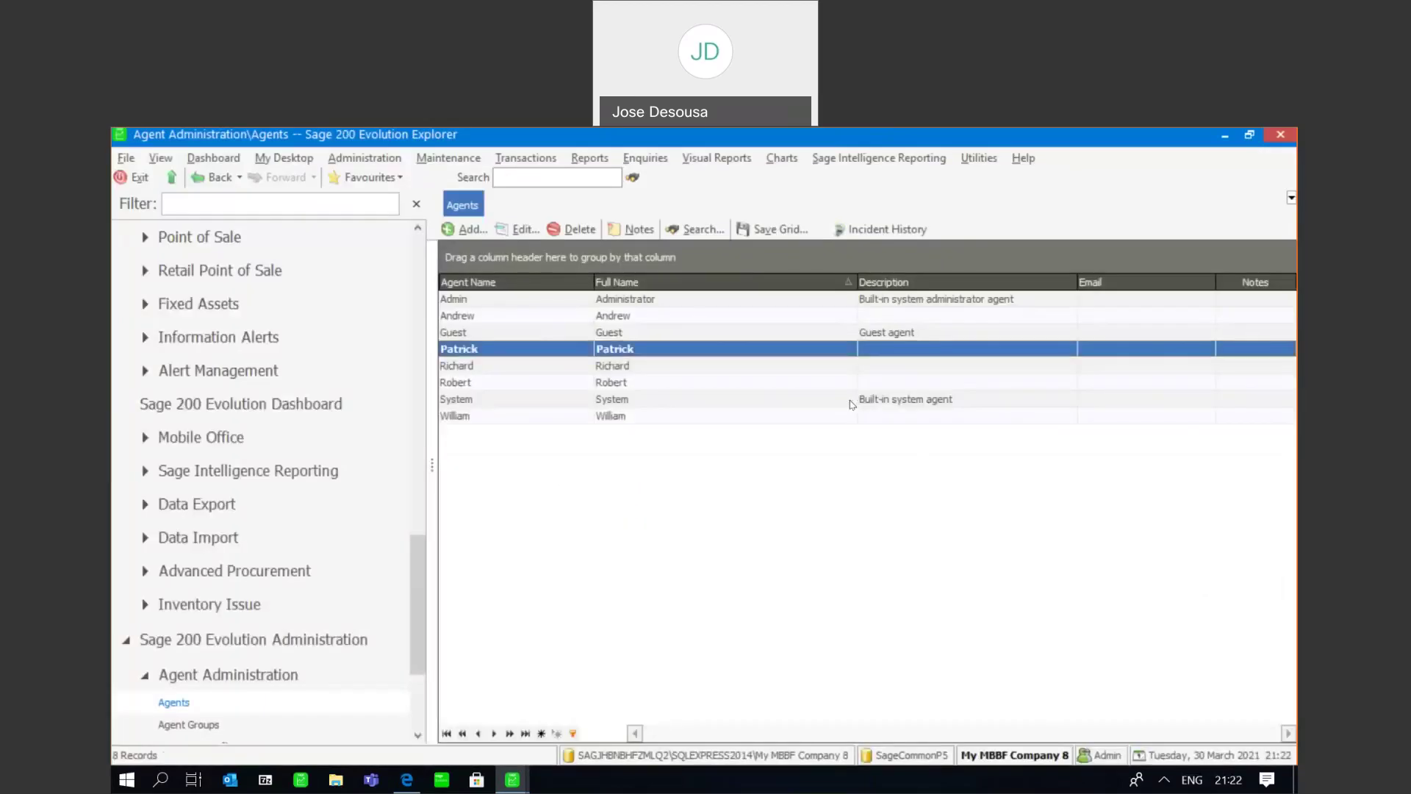
{"action": "left_click", "coordinate": [351, 155]}
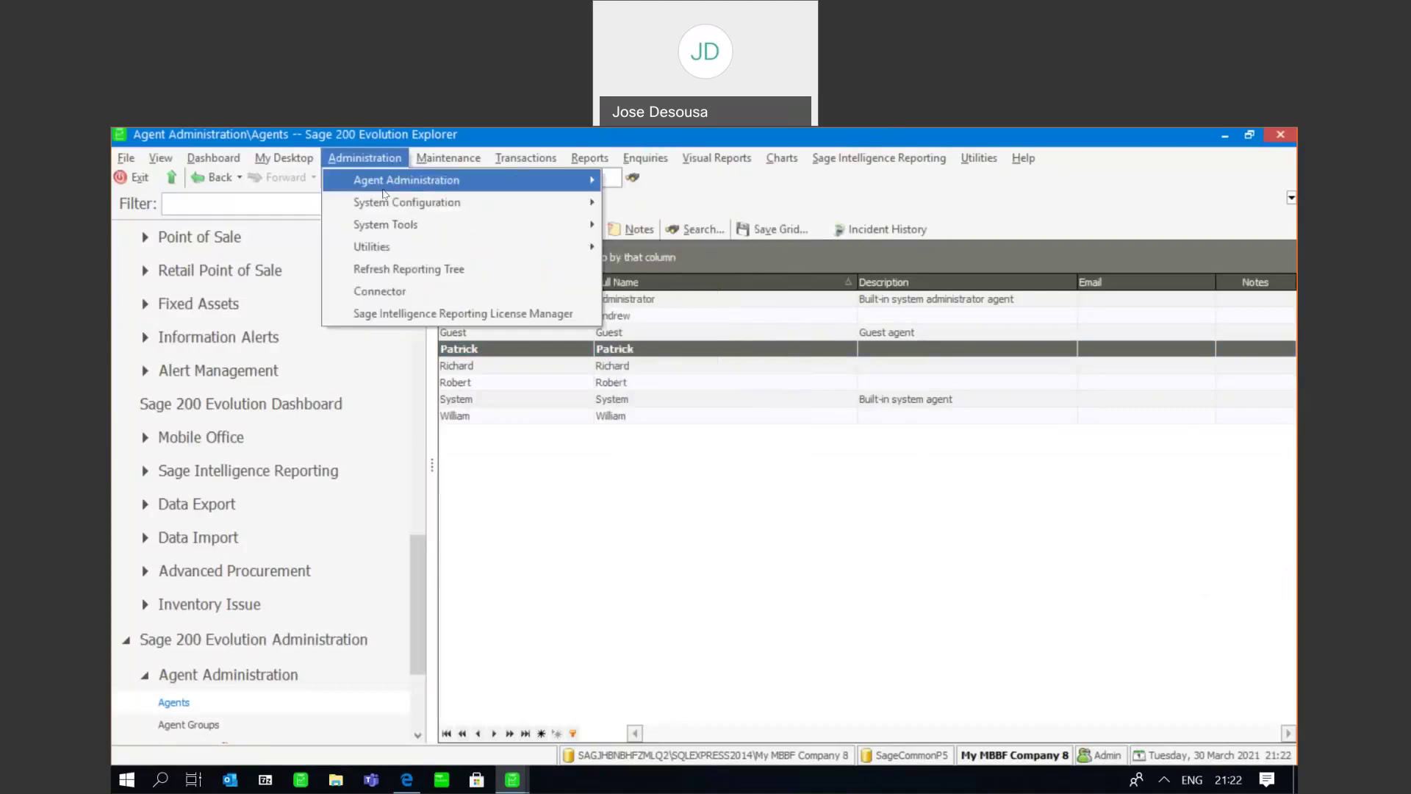
{"action": "mouse_move", "coordinate": [383, 189]}
{"action": "left_click", "coordinate": [665, 224]}
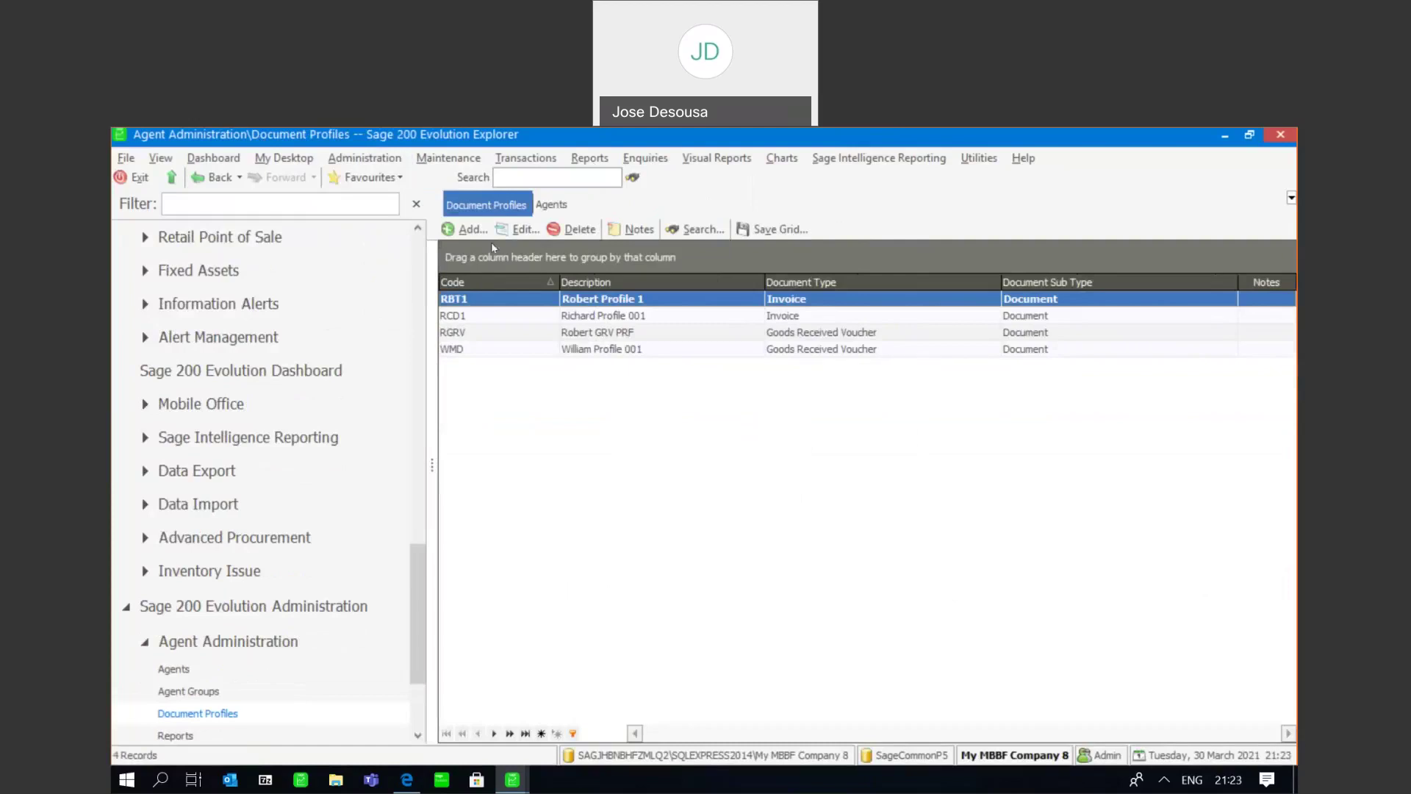
{"action": "left_click", "coordinate": [474, 230]}
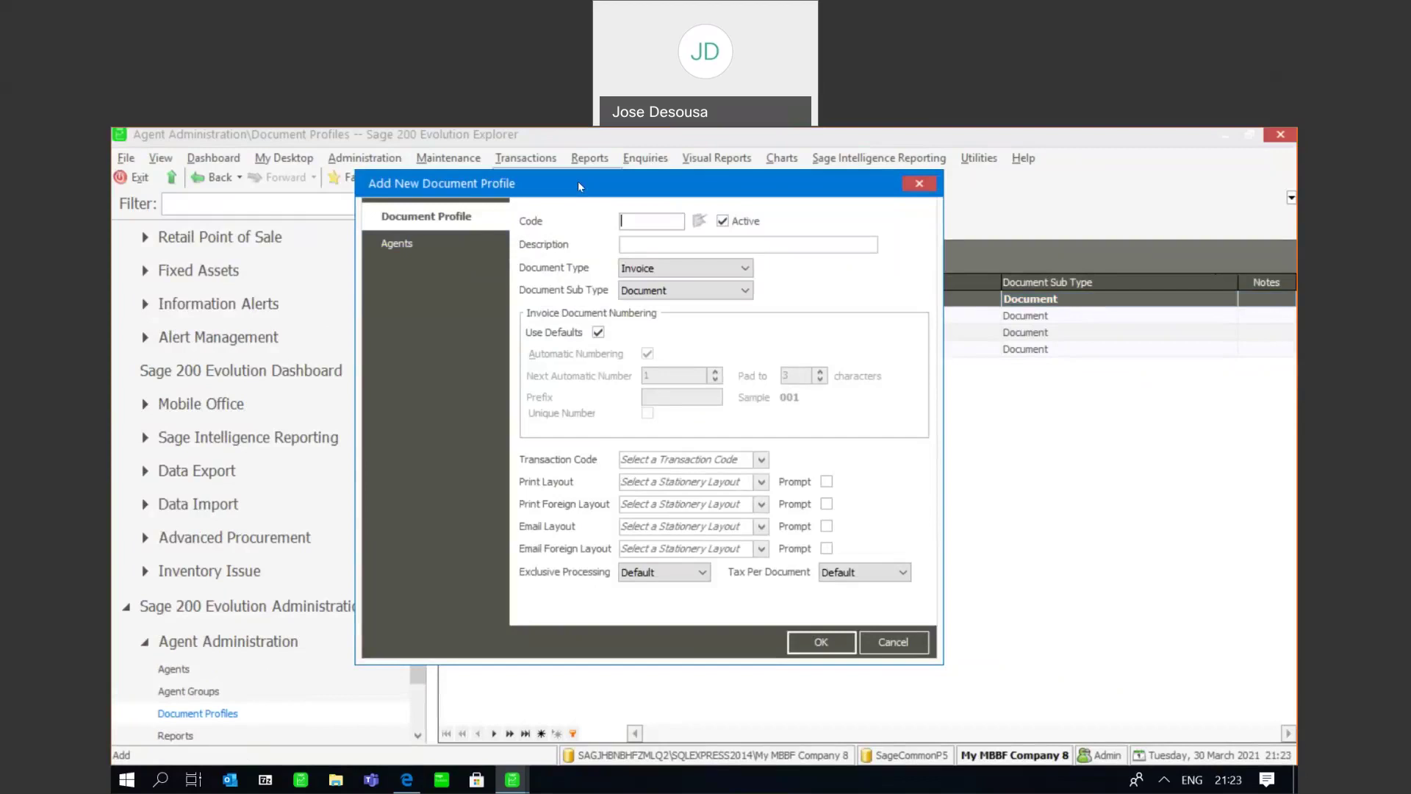
Enter profile code PTKINV and description 'Patrick Invoice Profile 1'
{"action": "type", "text": "pt"}
{"action": "key", "text": "BackSpace"}
{"action": "key", "text": "BackSpace"}
{"action": "type", "text": "PTKINV"}
{"action": "left_click", "coordinate": [638, 243]}
{"action": "type", "text": "Patrick Invoice Profile "}
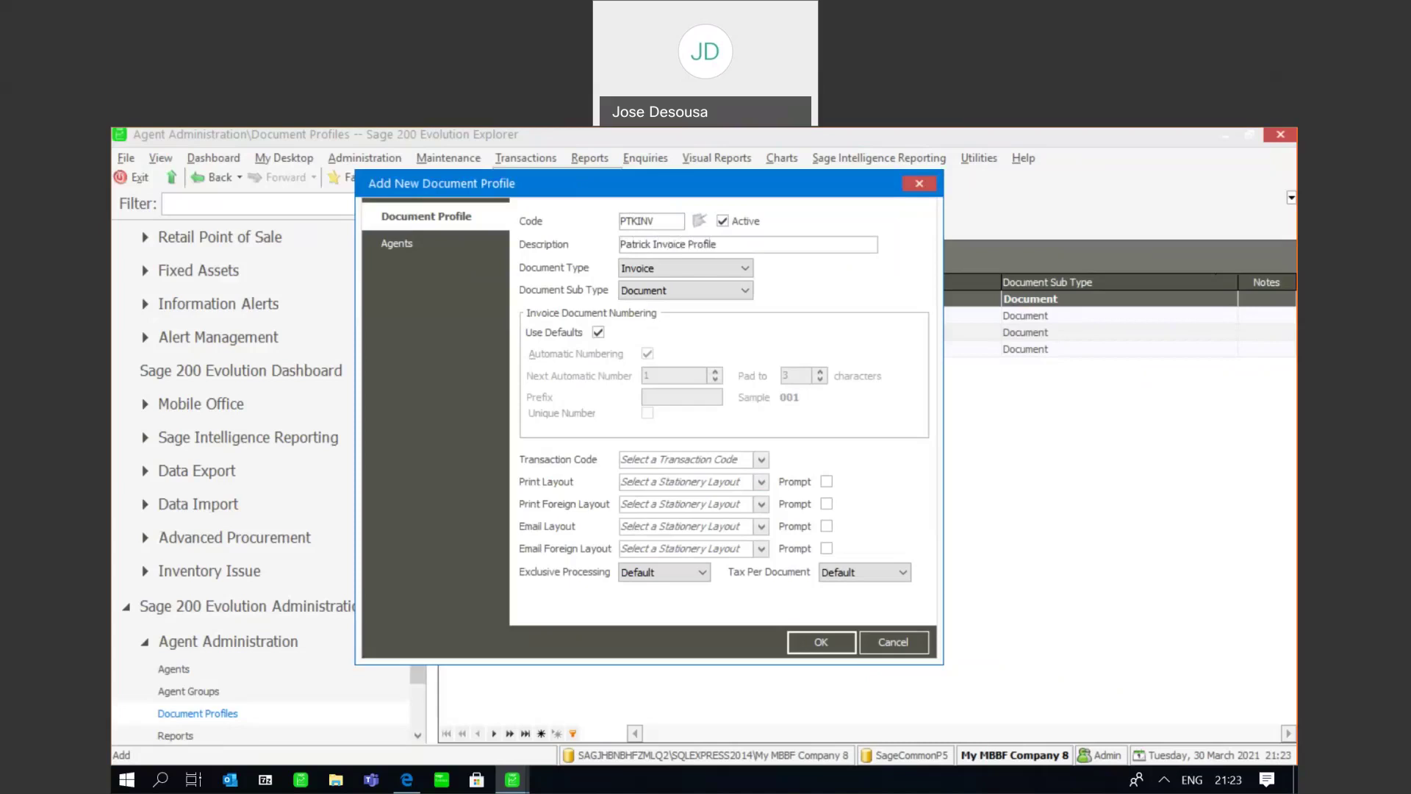
{"action": "type", "text": "1"}
Keep Invoice as the document type and use custom numbering with prefix 'Patrick'
{"action": "left_click", "coordinate": [744, 270]}
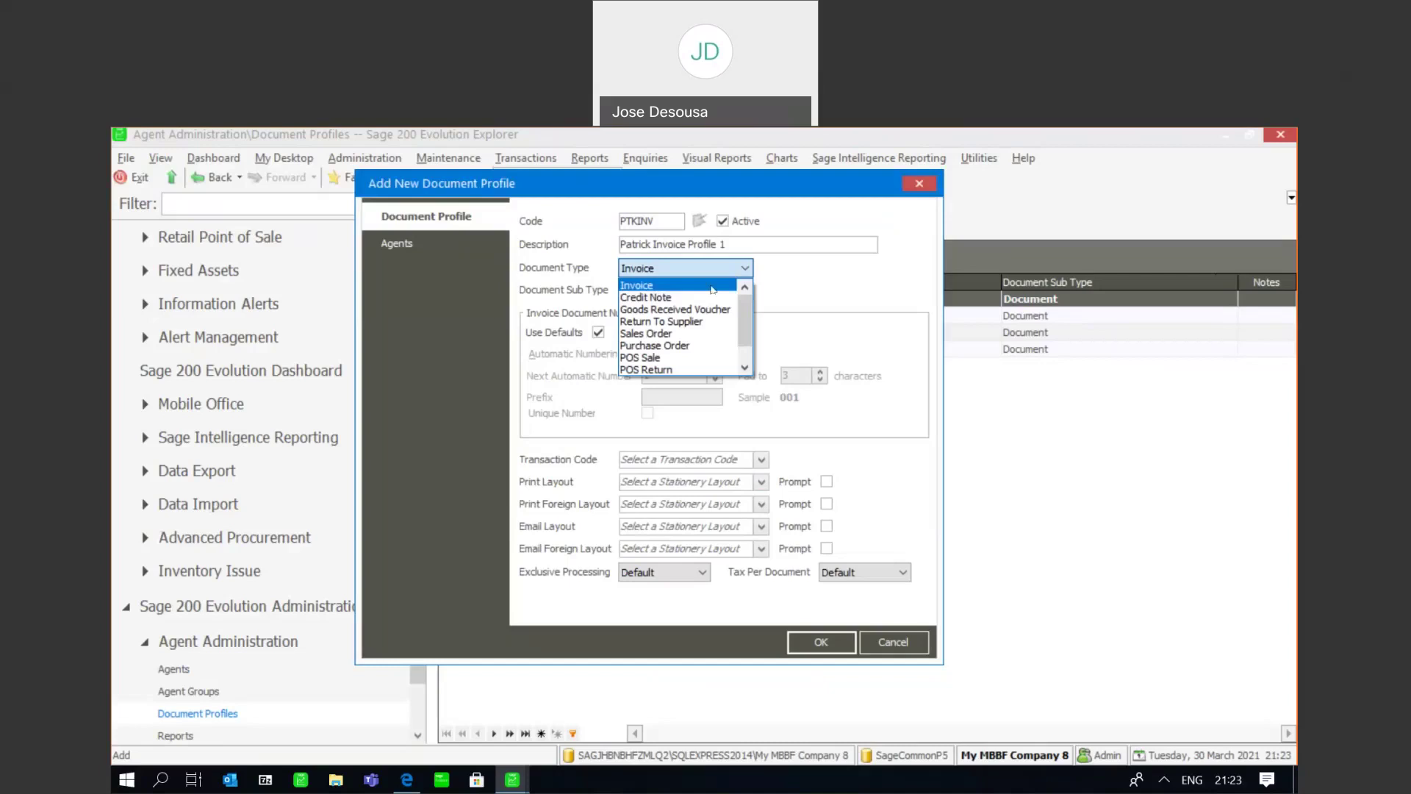
{"action": "left_click", "coordinate": [712, 287]}
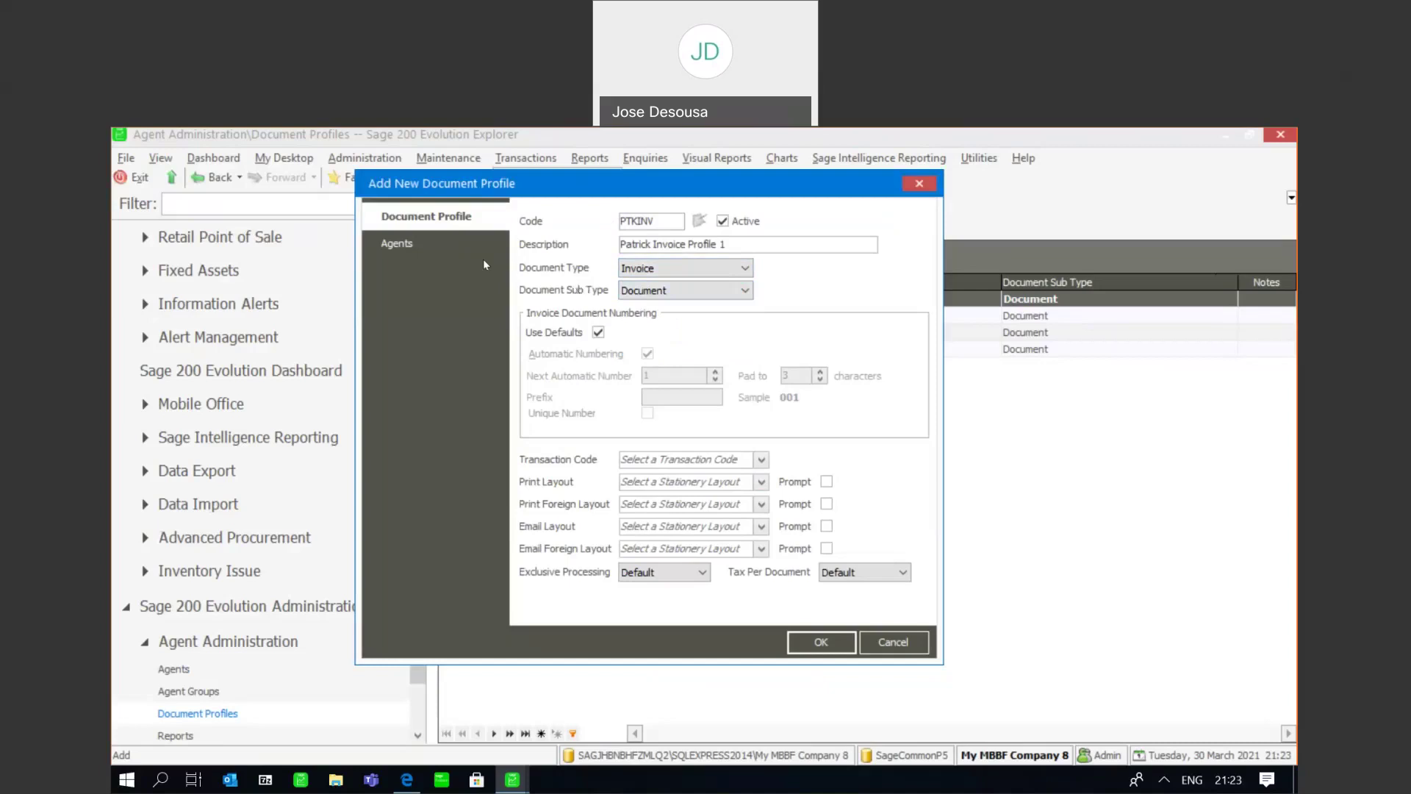
{"action": "left_click", "coordinate": [599, 333]}
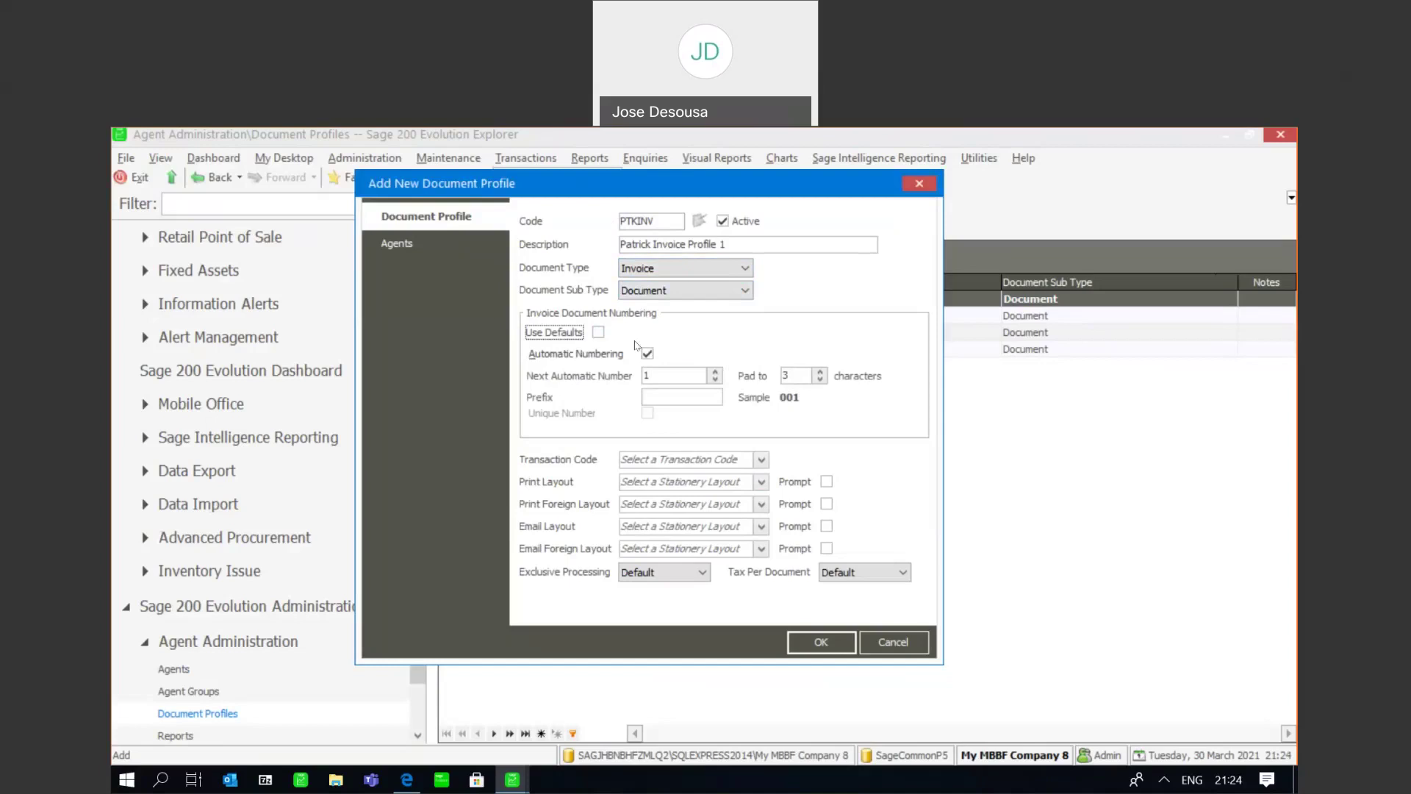
{"action": "left_click", "coordinate": [668, 396]}
{"action": "type", "text": "Patrick"}
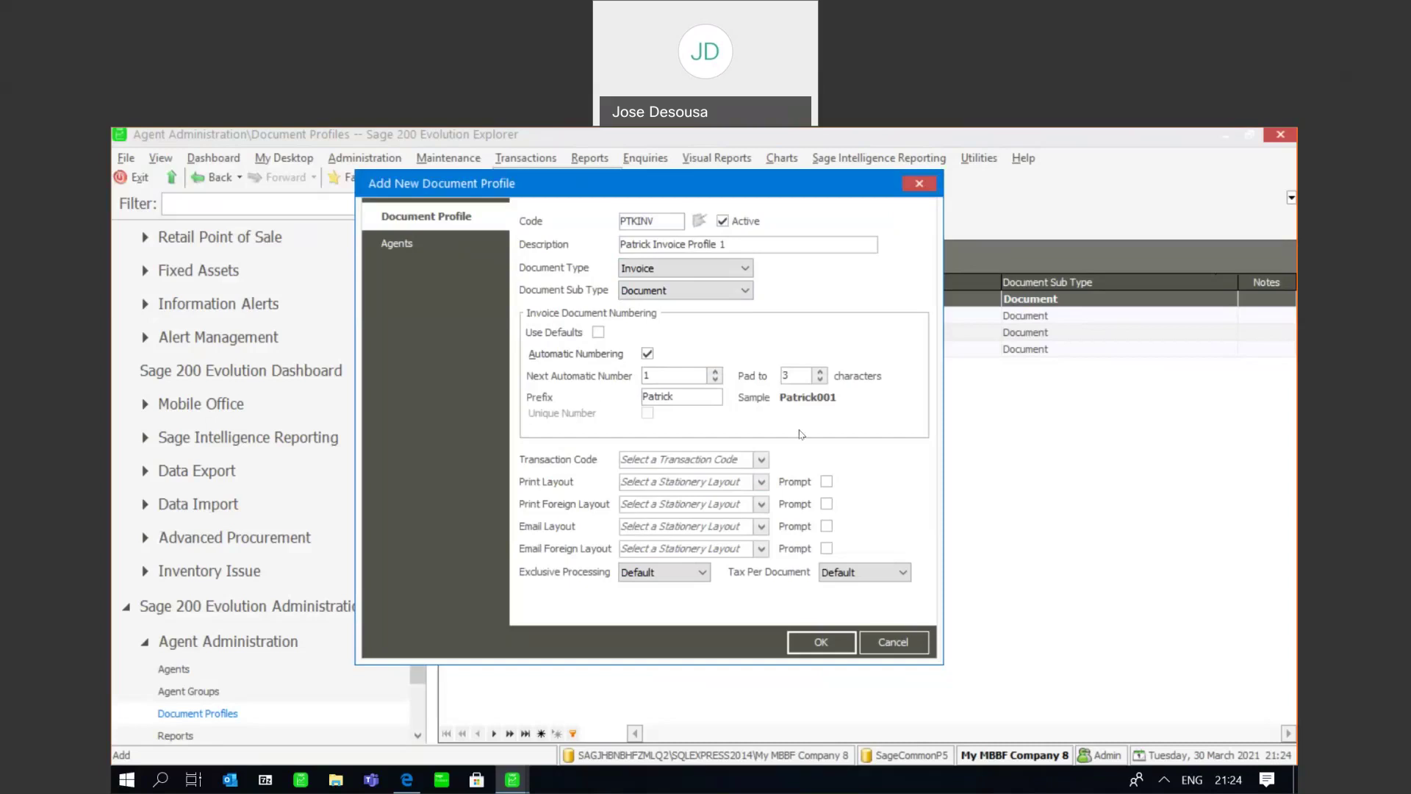
Pad invoice numbers to 5 digits and set transaction code INV
{"action": "left_click", "coordinate": [820, 372]}
{"action": "left_click", "coordinate": [820, 372]}
{"action": "left_click", "coordinate": [761, 460]}
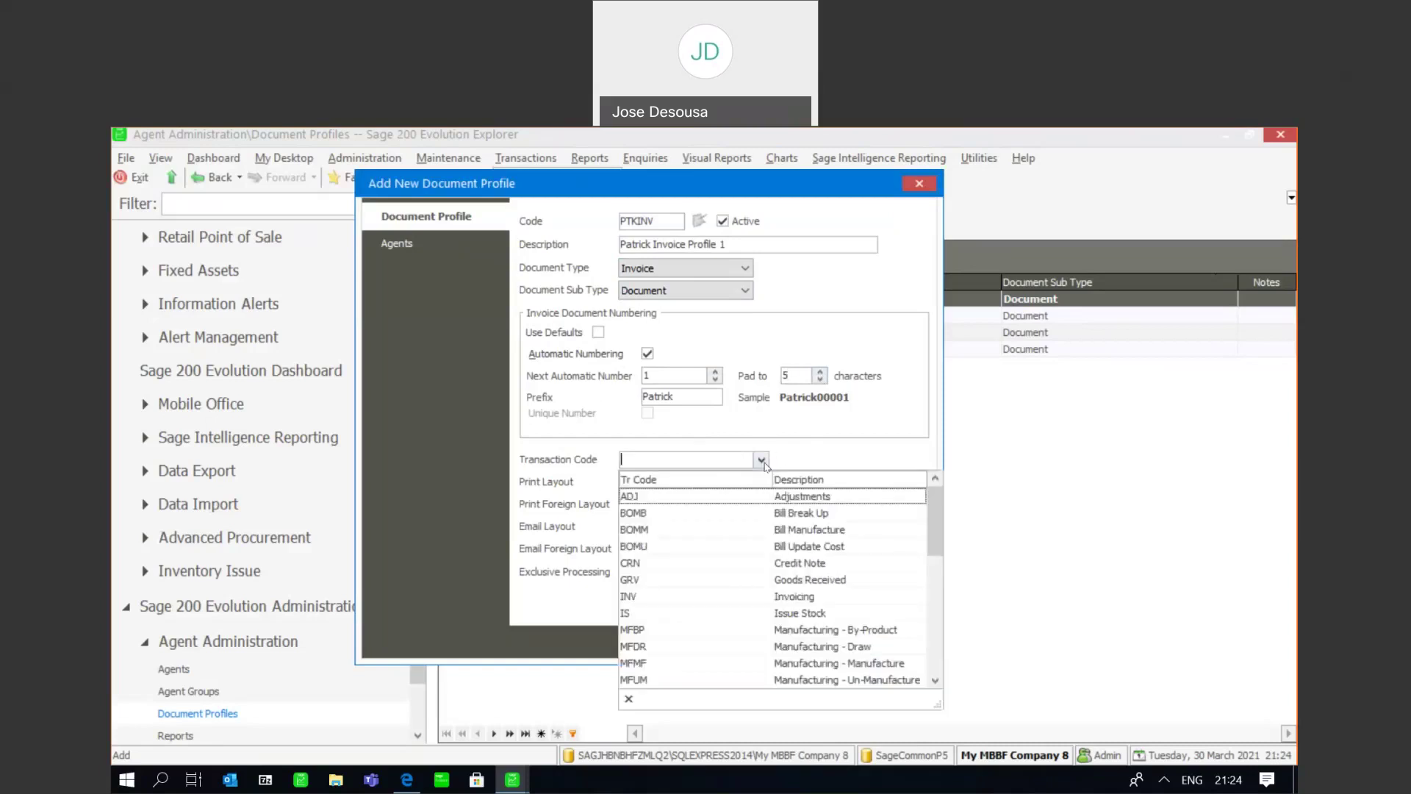
{"action": "left_click", "coordinate": [671, 598]}
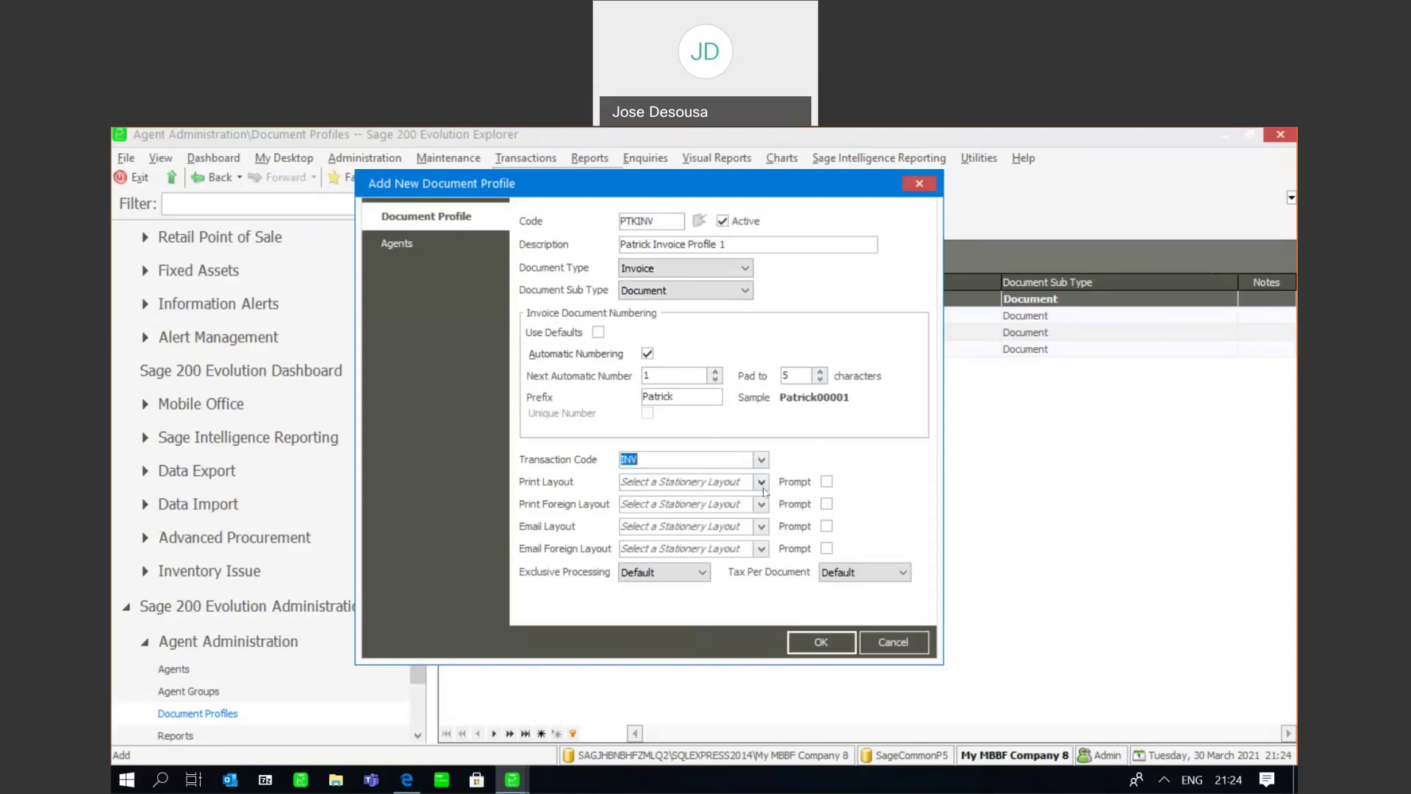
Assign Invoice (A4) print, foreign print and foreign email layouts, and Invoice Generic (Laser,A4) email layout
{"action": "left_click", "coordinate": [761, 482]}
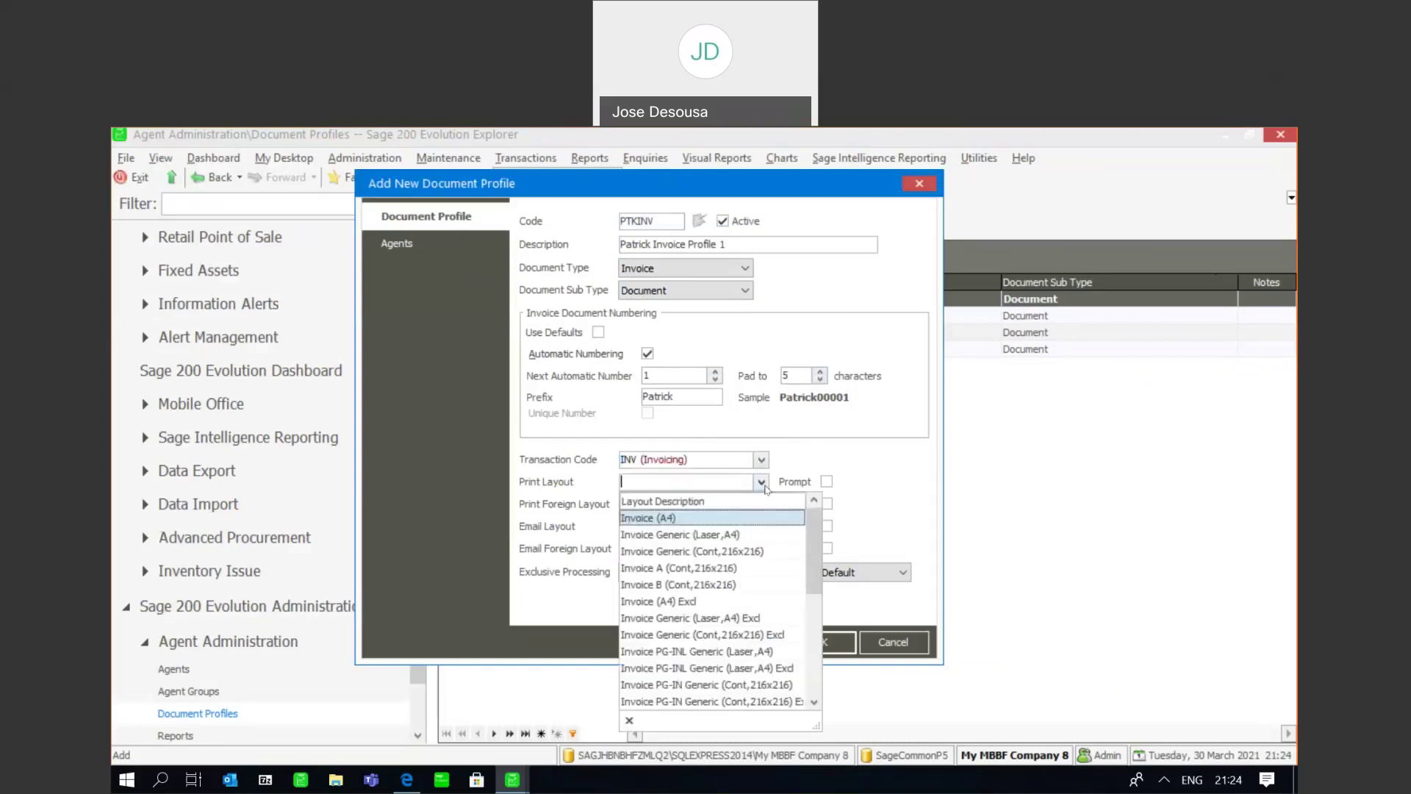
{"action": "left_click", "coordinate": [724, 520]}
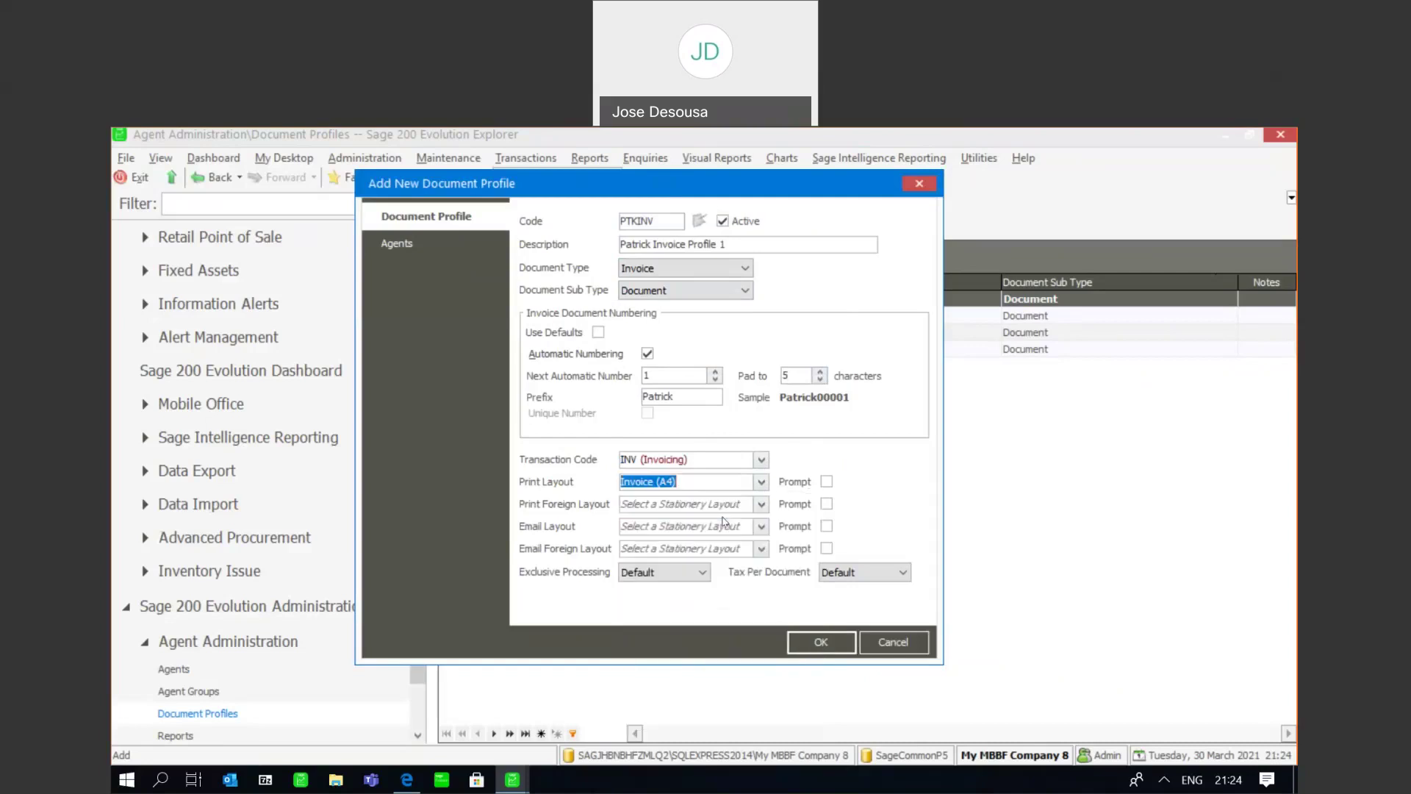
{"action": "left_click", "coordinate": [761, 504]}
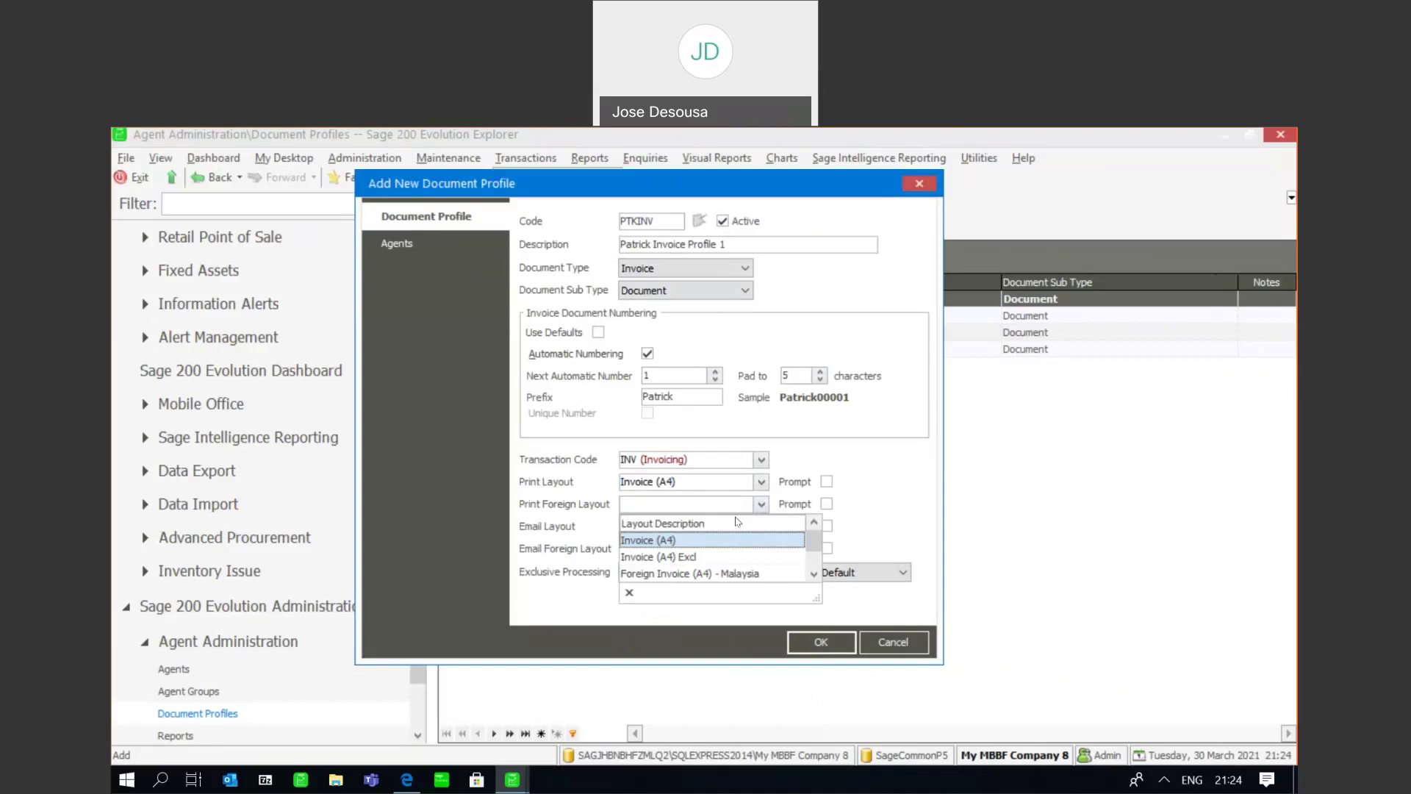
{"action": "left_click", "coordinate": [716, 542]}
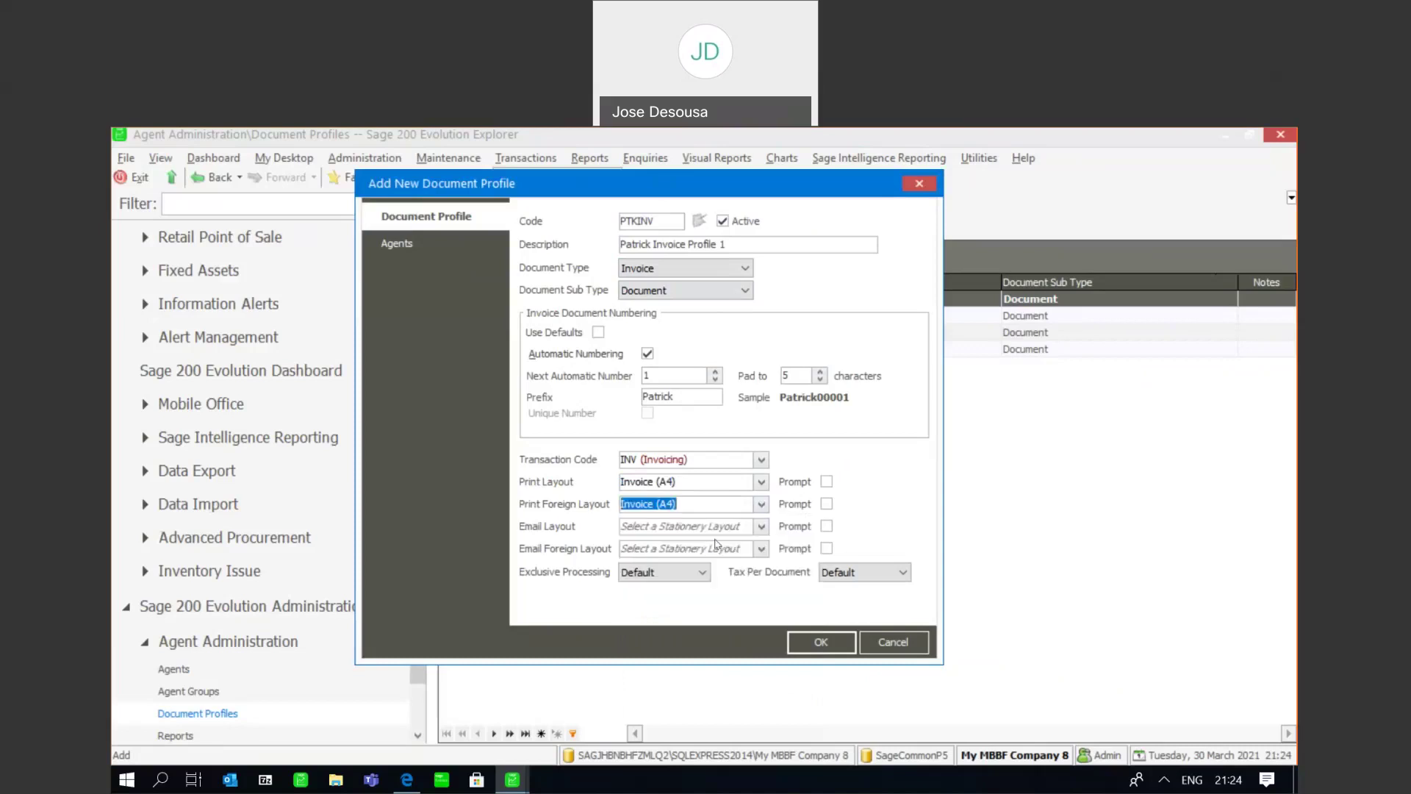
{"action": "left_click", "coordinate": [760, 528]}
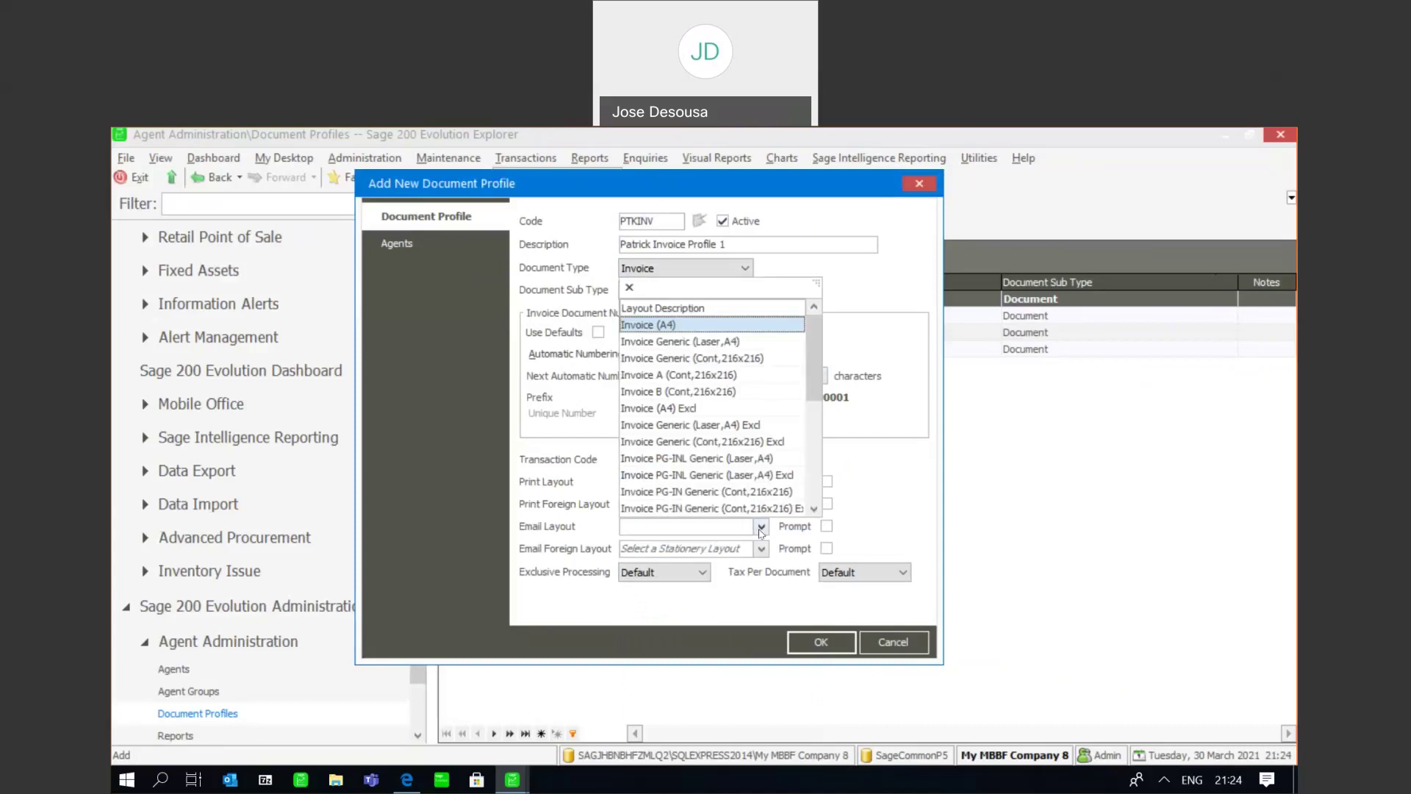
{"action": "left_click", "coordinate": [684, 342]}
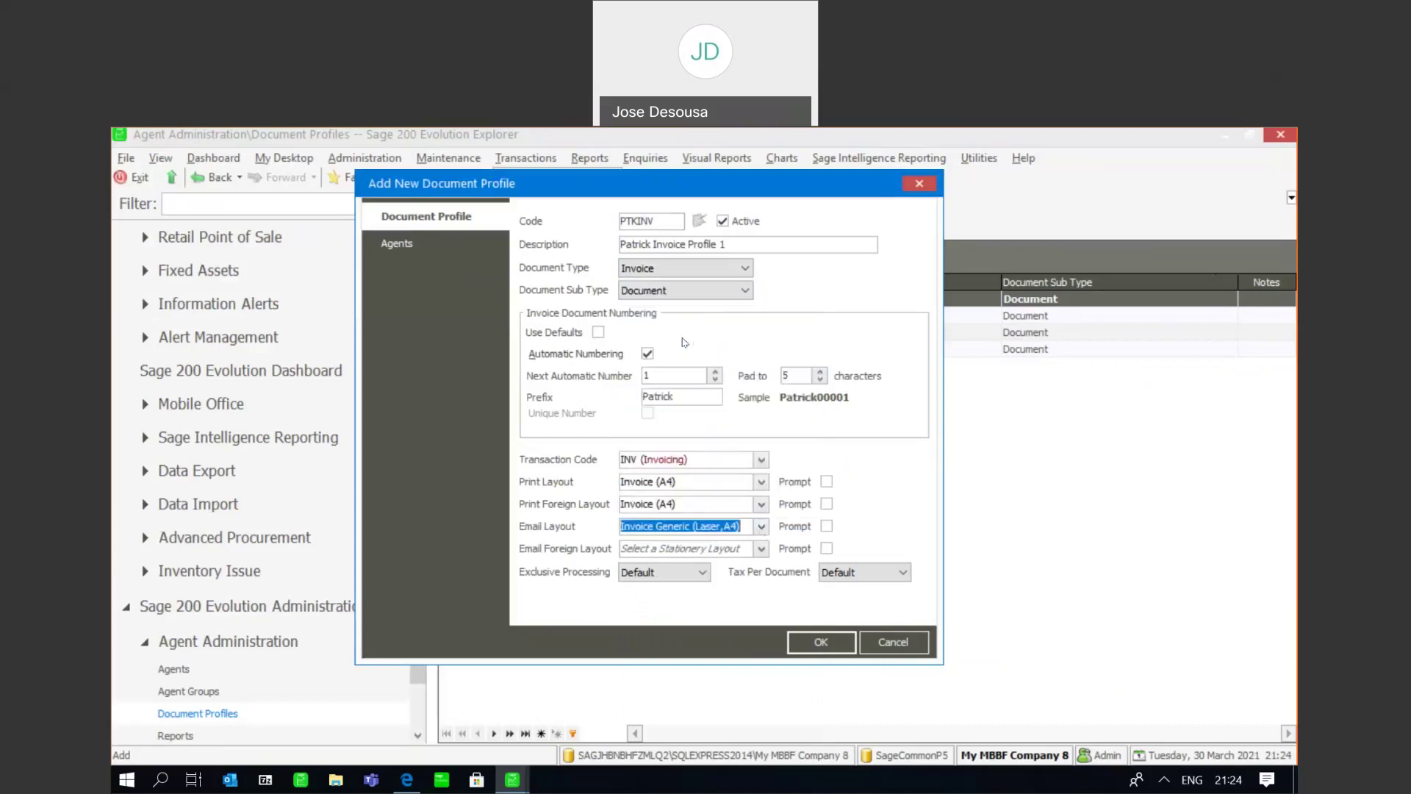
{"action": "left_click", "coordinate": [761, 550]}
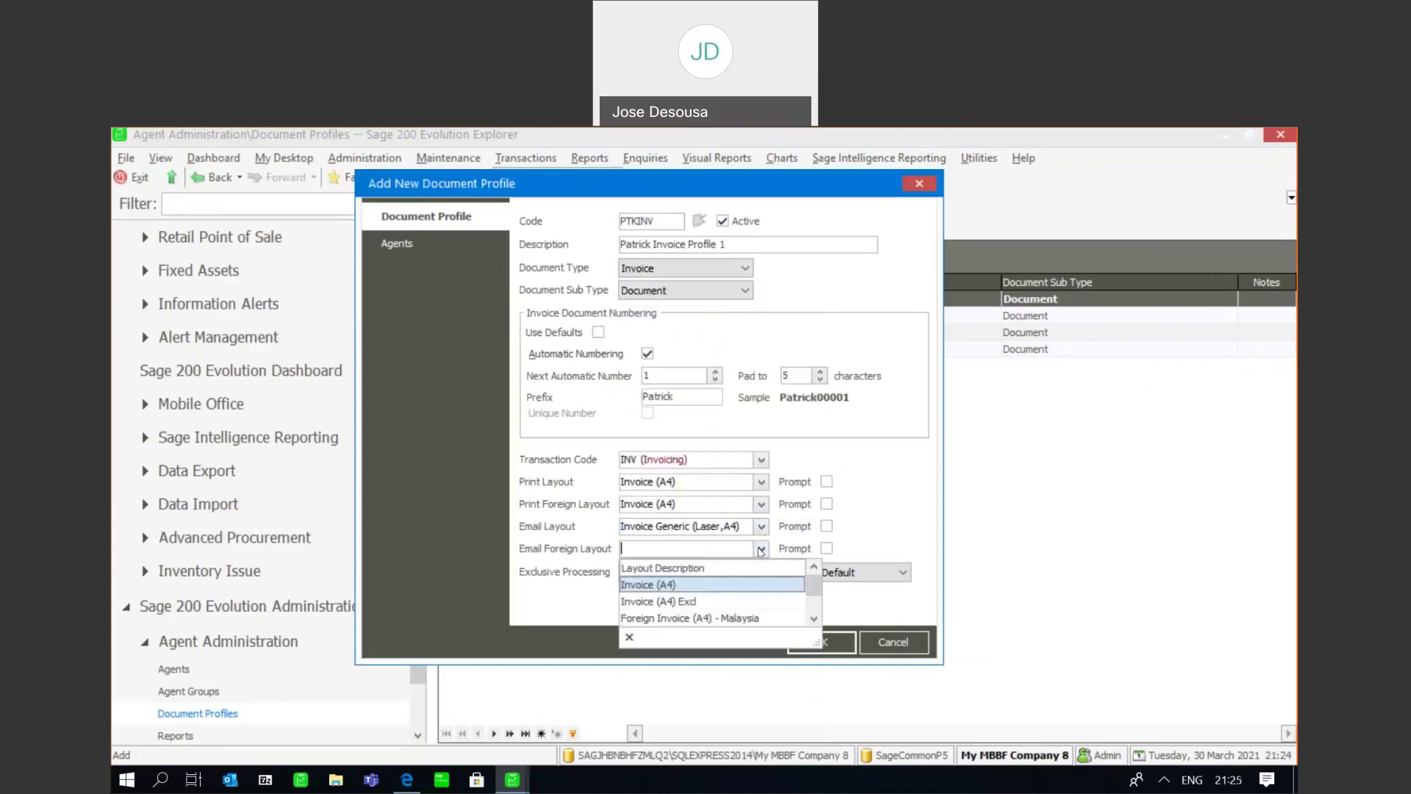
{"action": "left_click", "coordinate": [709, 587]}
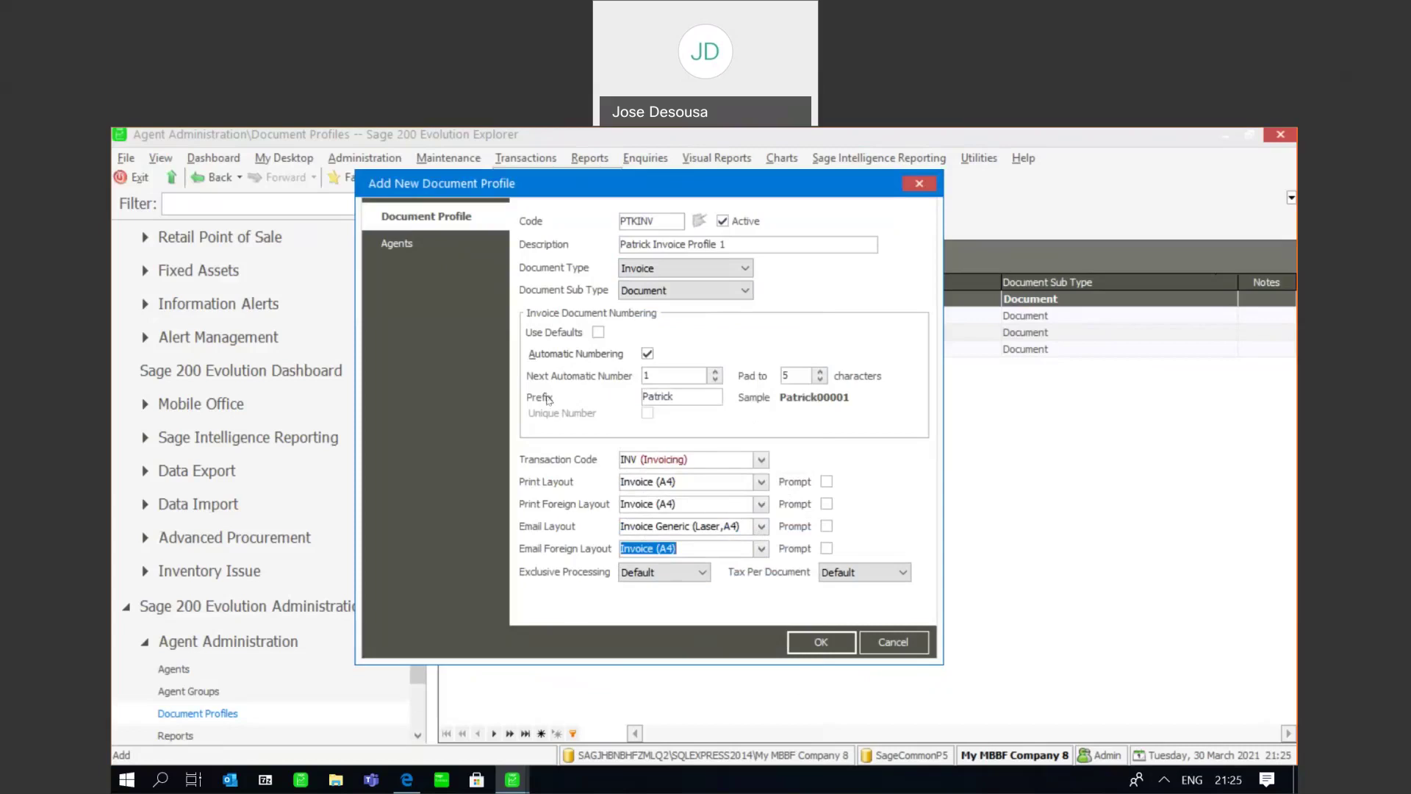
Select agent Patrick on the profile's Agents page and save the PTKINV profile
{"action": "left_click", "coordinate": [397, 246]}
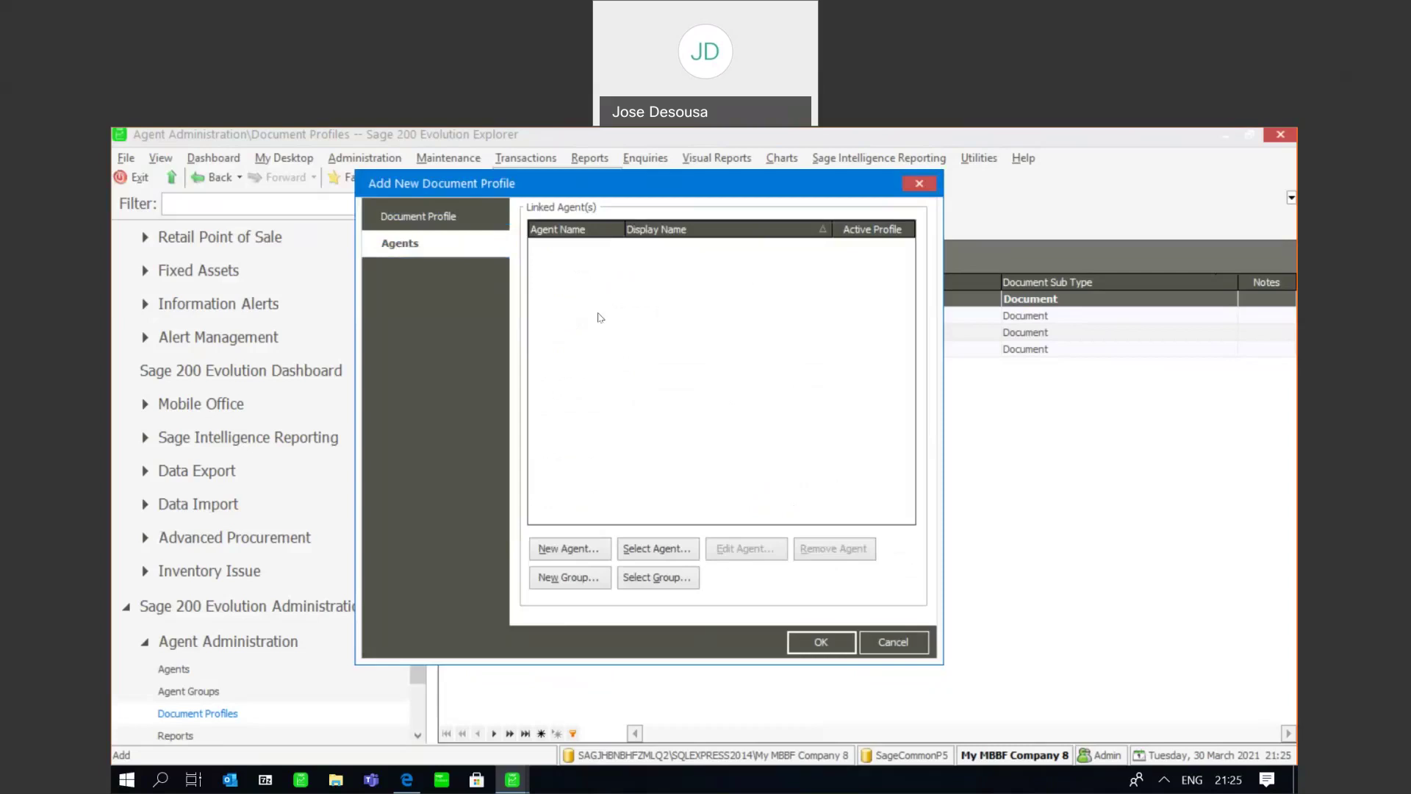
{"action": "left_click", "coordinate": [638, 550]}
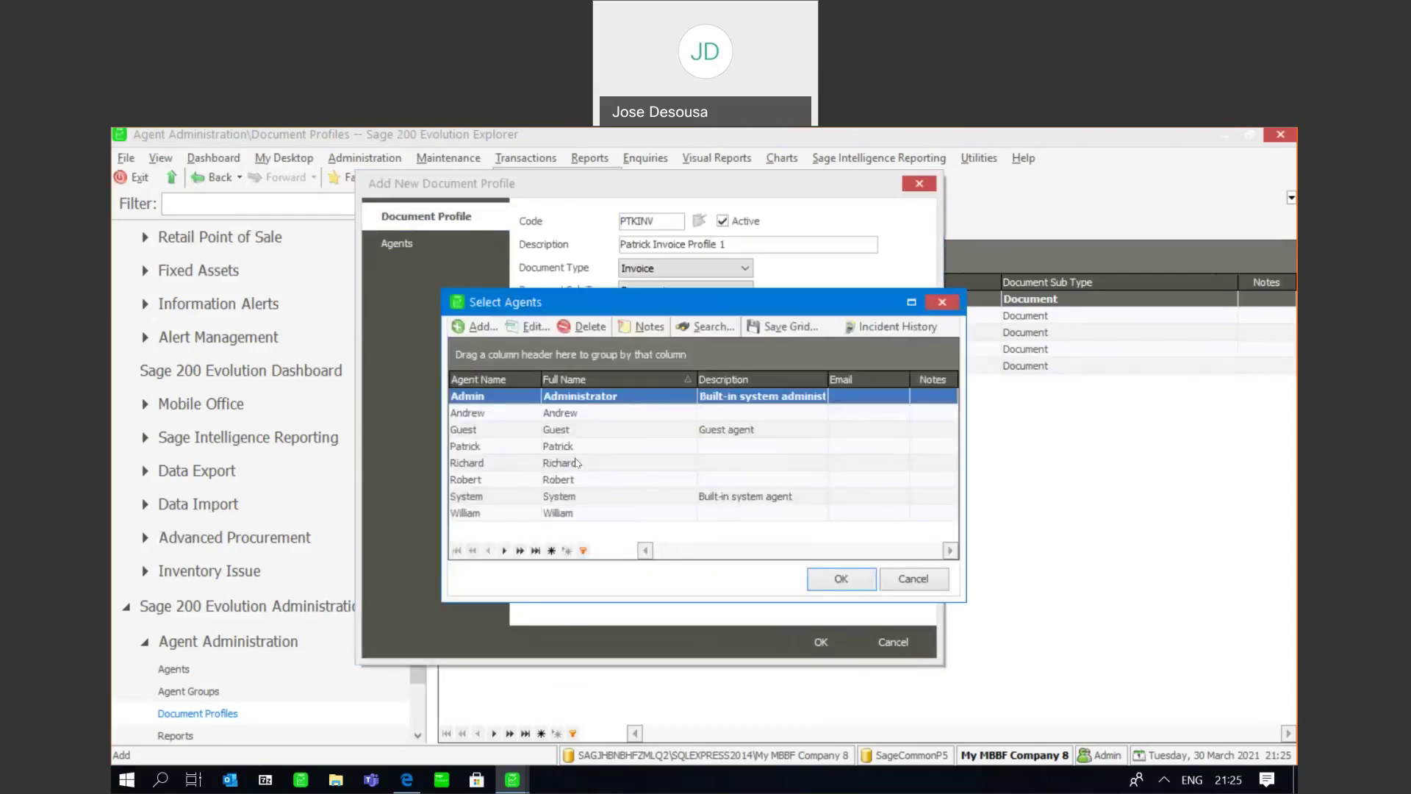
{"action": "left_click", "coordinate": [575, 448]}
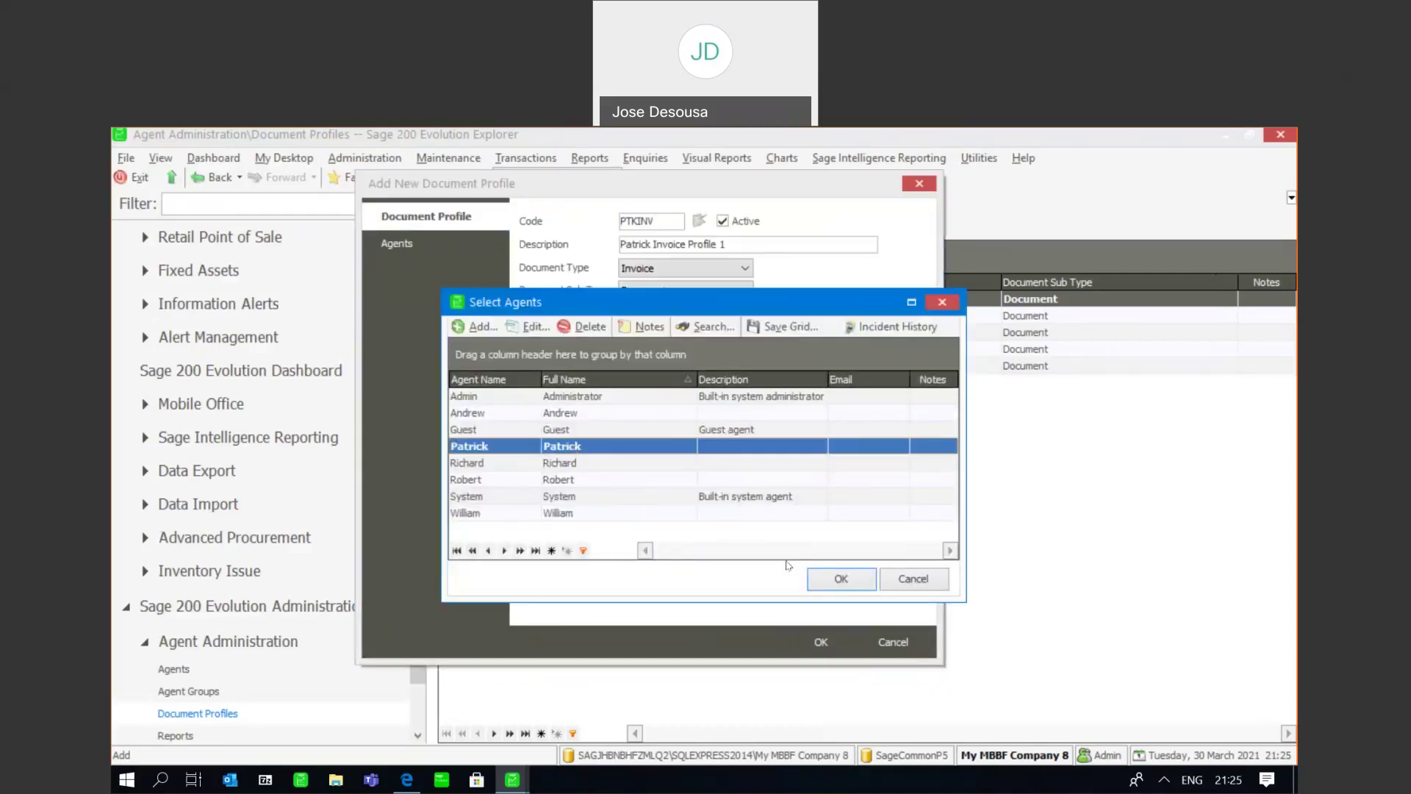
{"action": "left_click", "coordinate": [825, 581]}
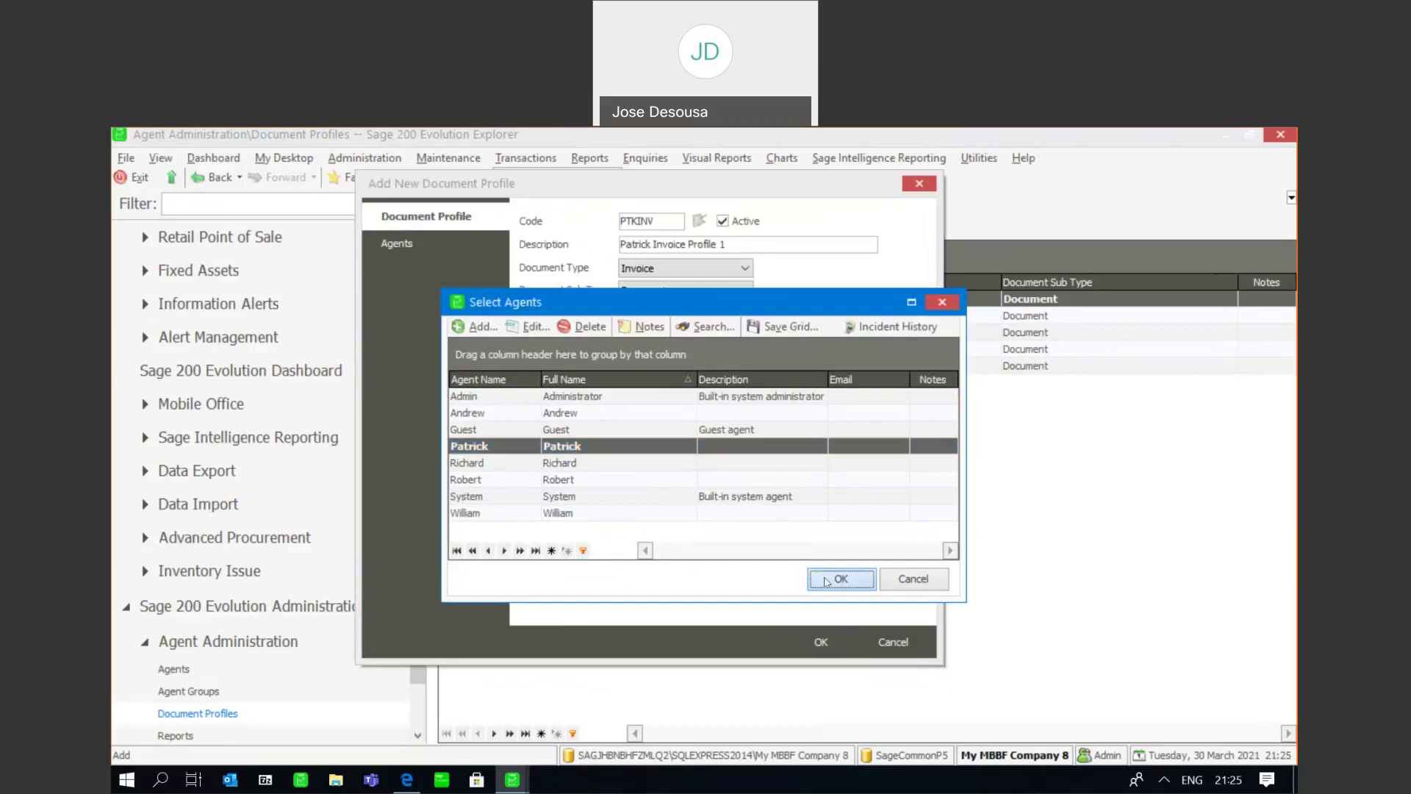
{"action": "left_click", "coordinate": [455, 243]}
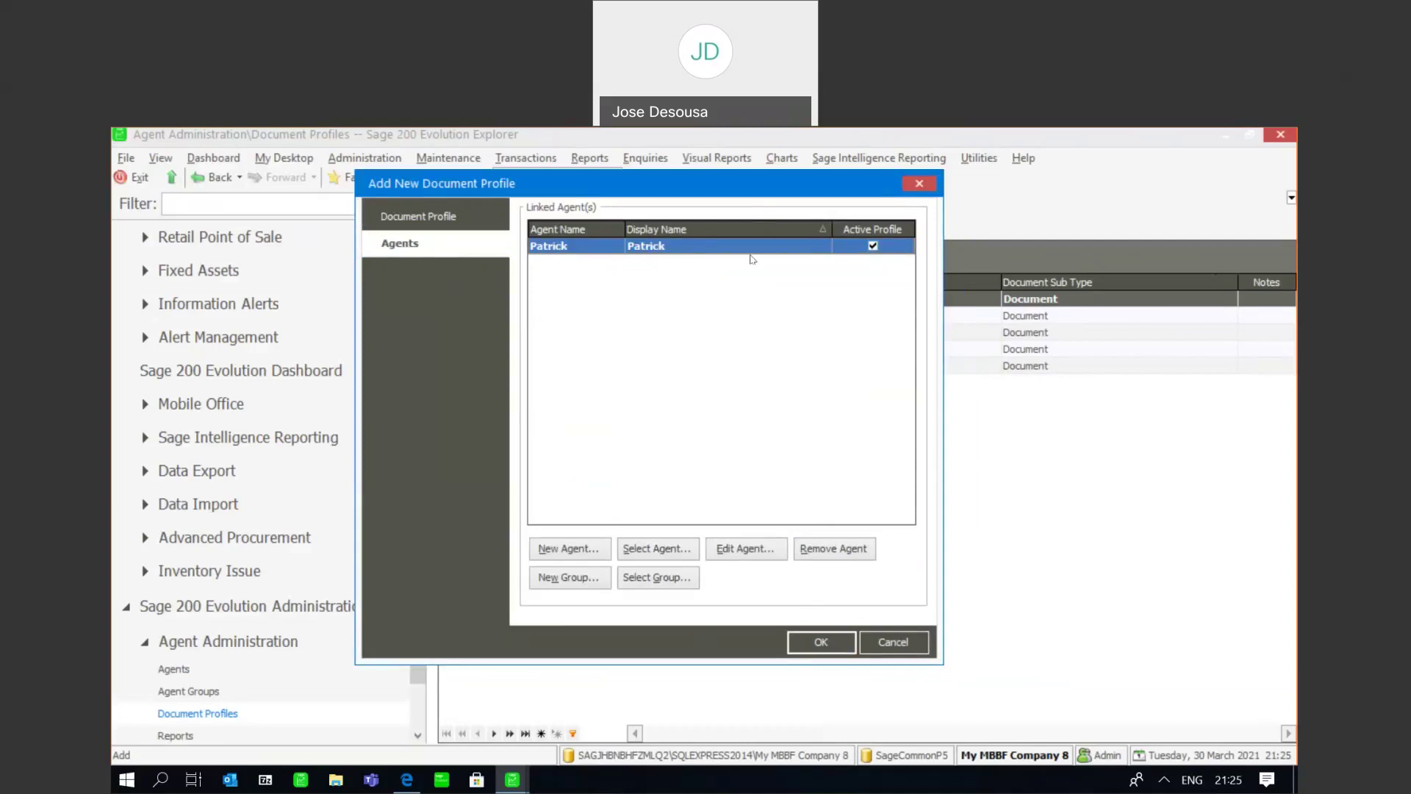
{"action": "left_click", "coordinate": [802, 644]}
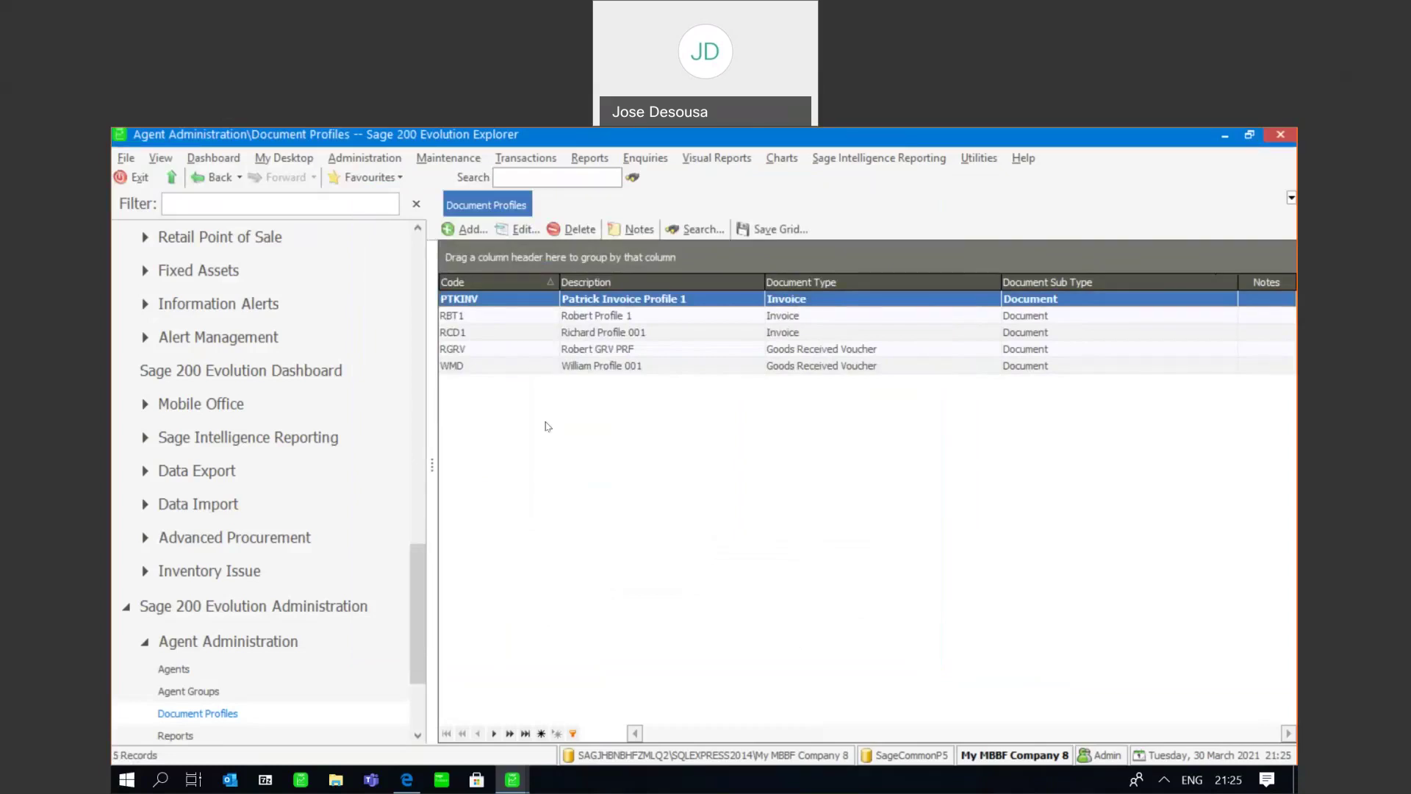
Add a new profile with code PTKGRV and description 'Patrick GRV Profile'
{"action": "left_click", "coordinate": [474, 231]}
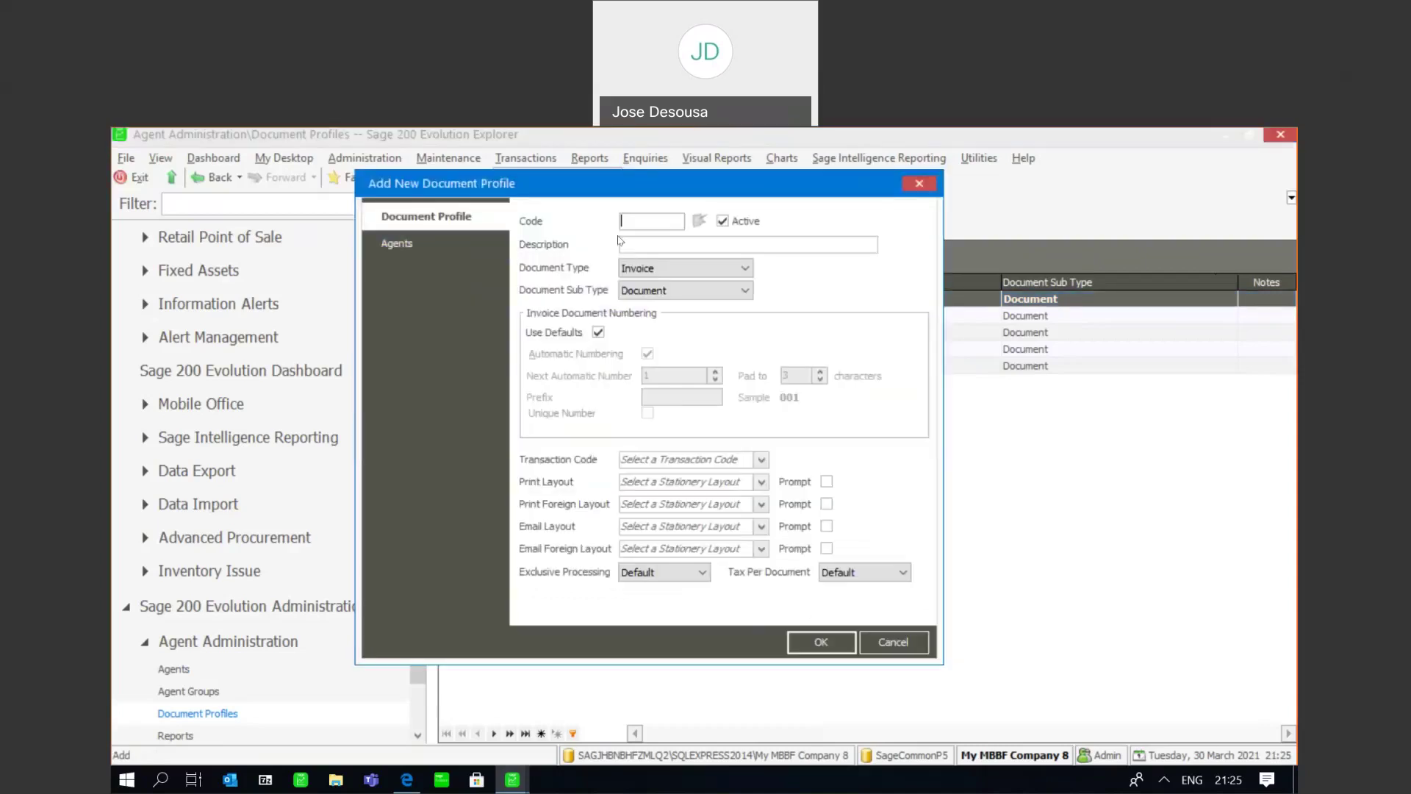
{"action": "type", "text": "PTKGRV"}
{"action": "left_click", "coordinate": [639, 243]}
{"action": "type", "text": "Patrick GRV p"}
{"action": "key", "text": "BackSpace"}
{"action": "type", "text": "Profile"}
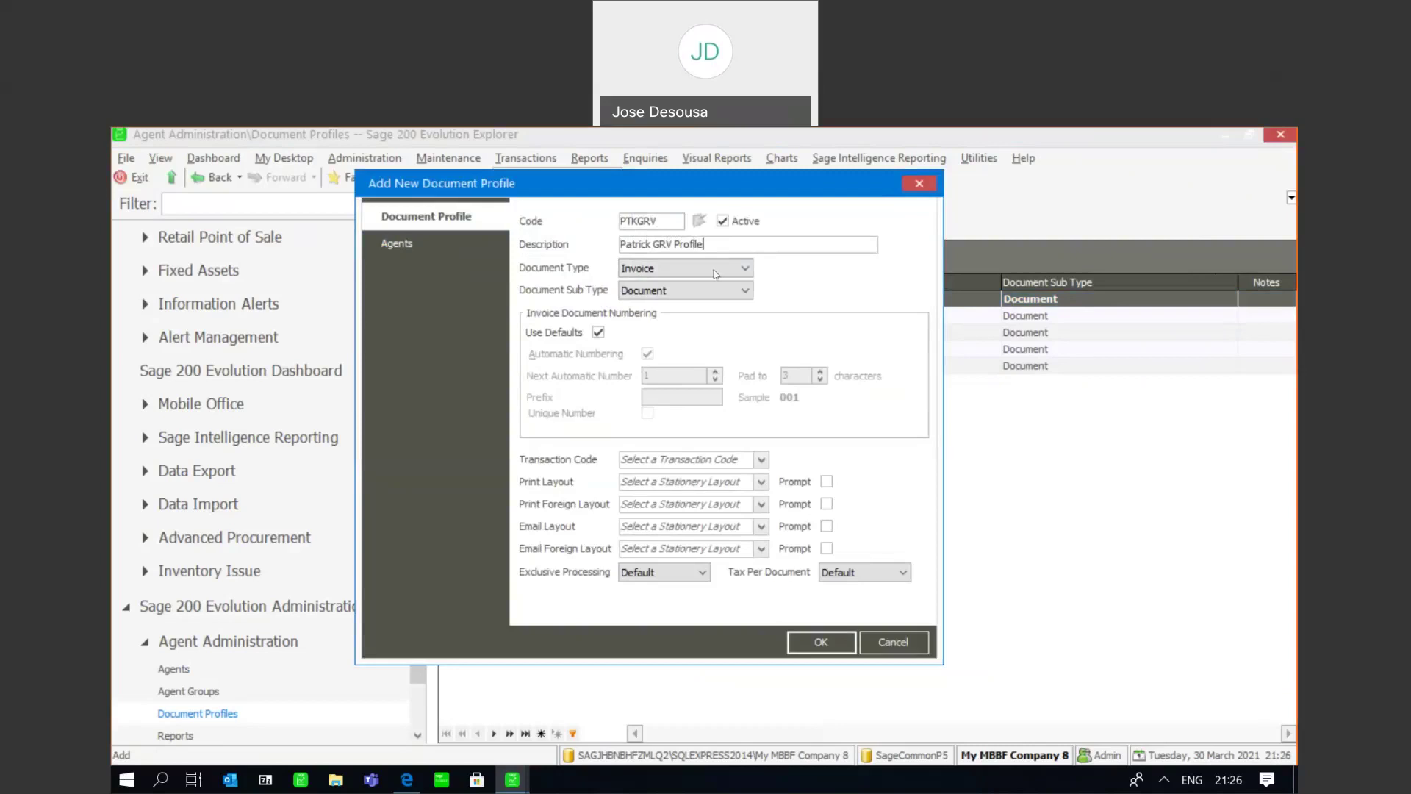
Make it a Goods Received Voucher profile with custom numbering prefixed 'PatrickGRV'
{"action": "left_click", "coordinate": [745, 271]}
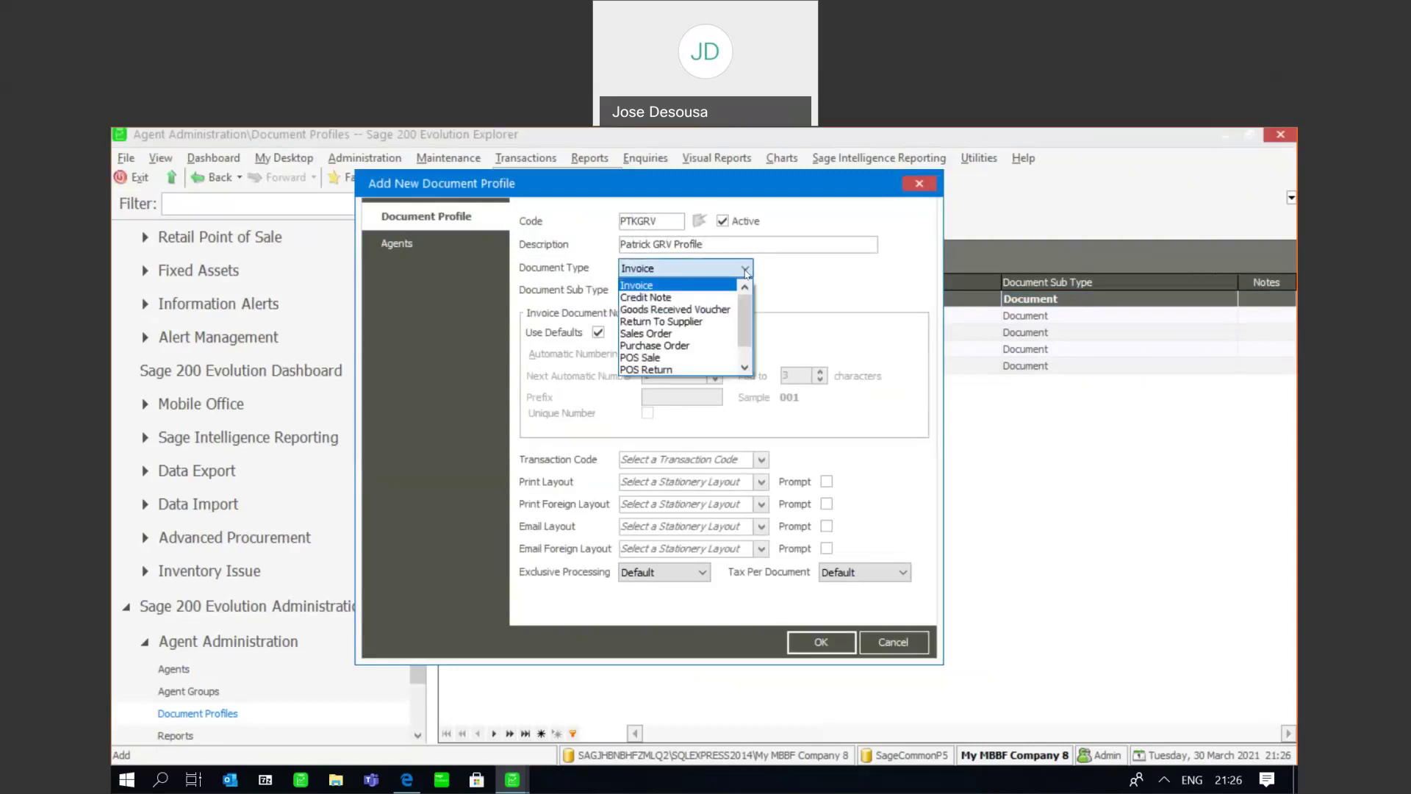
{"action": "left_click", "coordinate": [728, 309]}
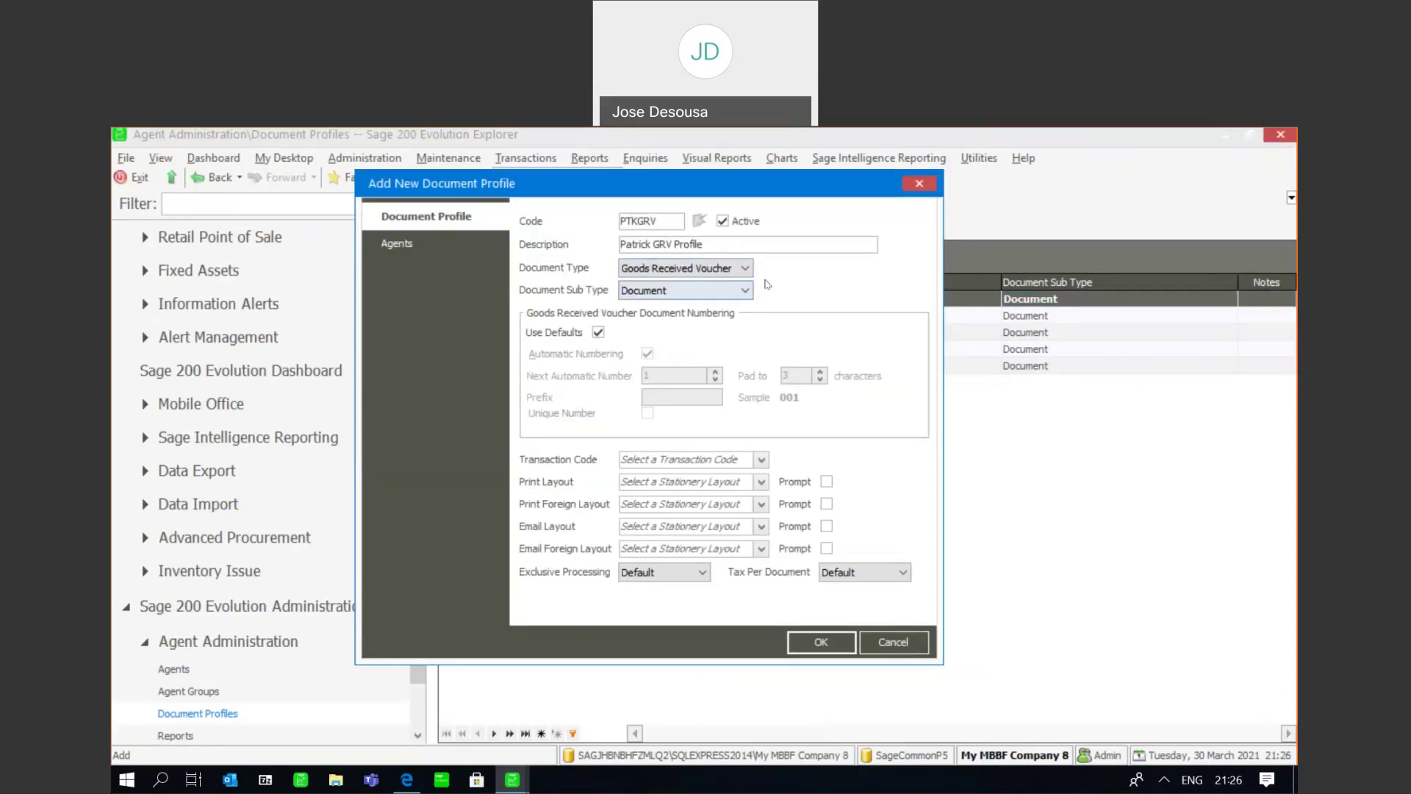
{"action": "left_click", "coordinate": [598, 333]}
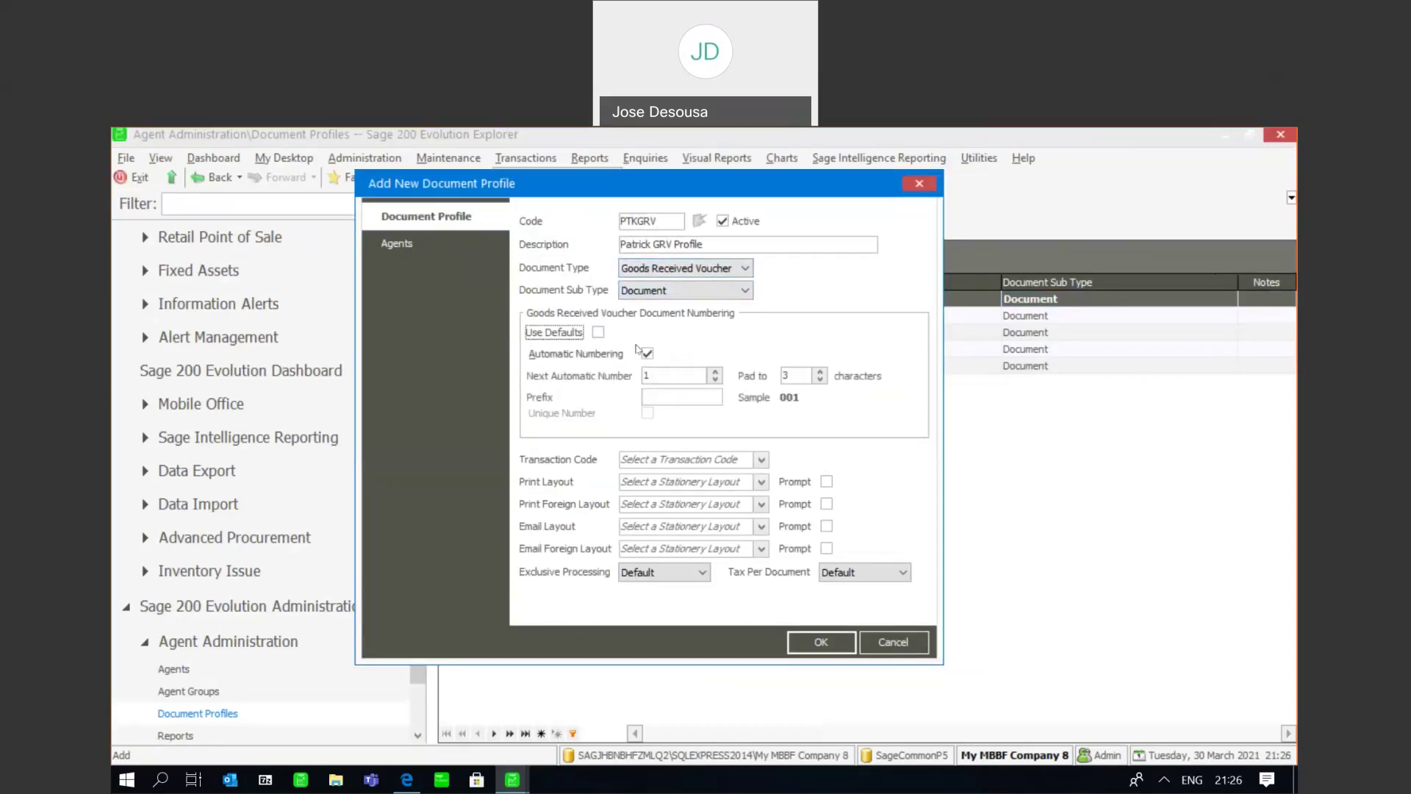
{"action": "left_click", "coordinate": [649, 396]}
{"action": "type", "text": "Patrick"}
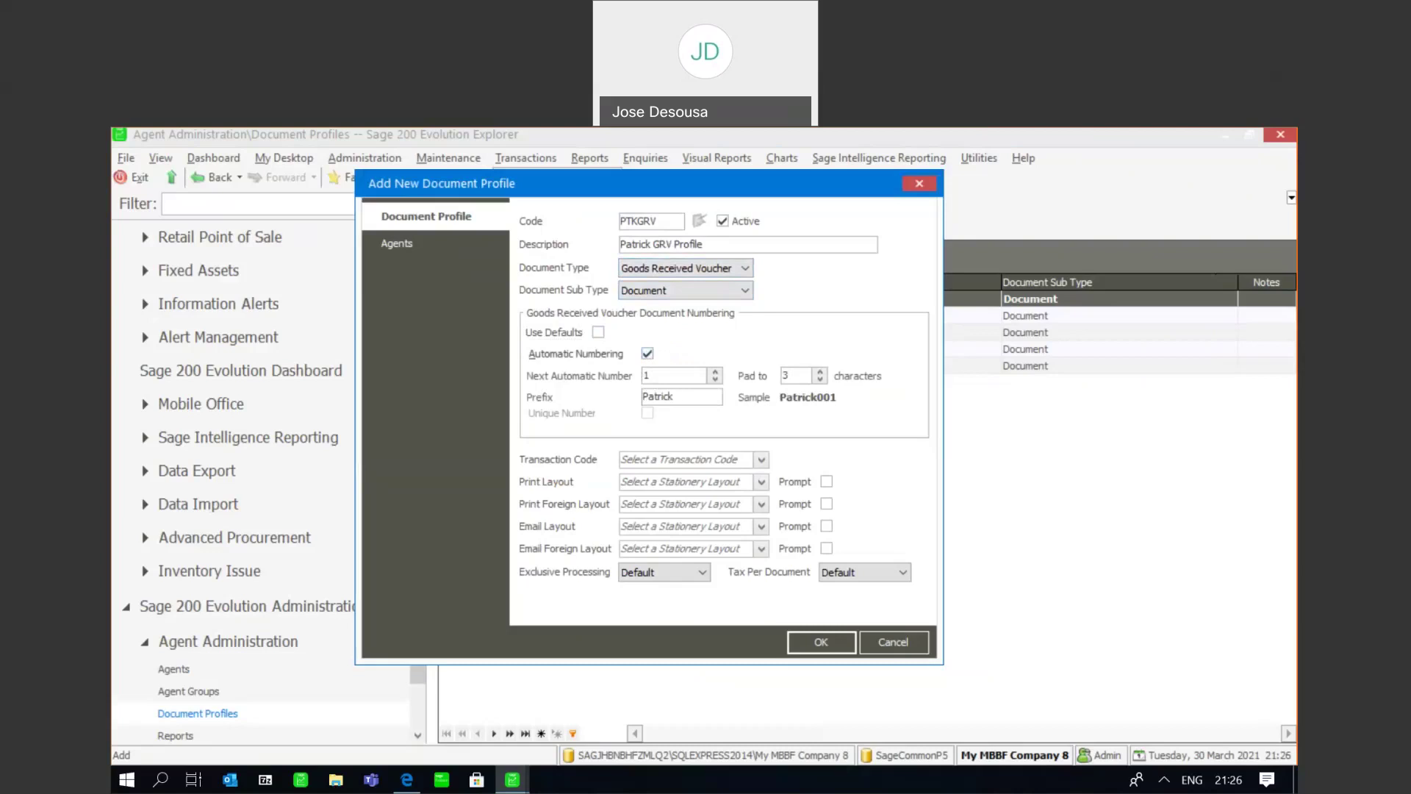
{"action": "type", "text": "GRV"}
Pad GRV numbers to 5 digits and set transaction code GRV
{"action": "left_click", "coordinate": [820, 372]}
{"action": "left_click", "coordinate": [820, 372]}
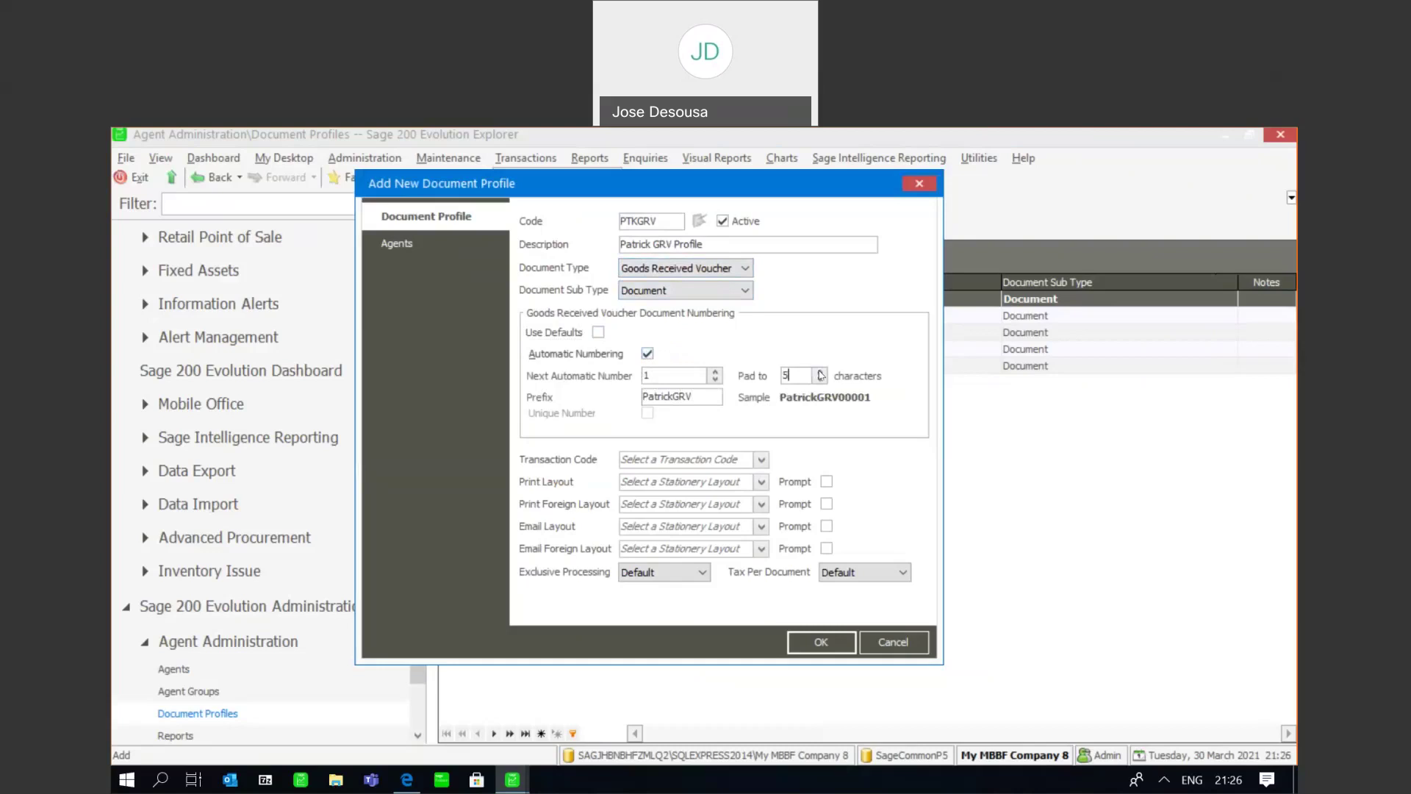
{"action": "left_click", "coordinate": [763, 459]}
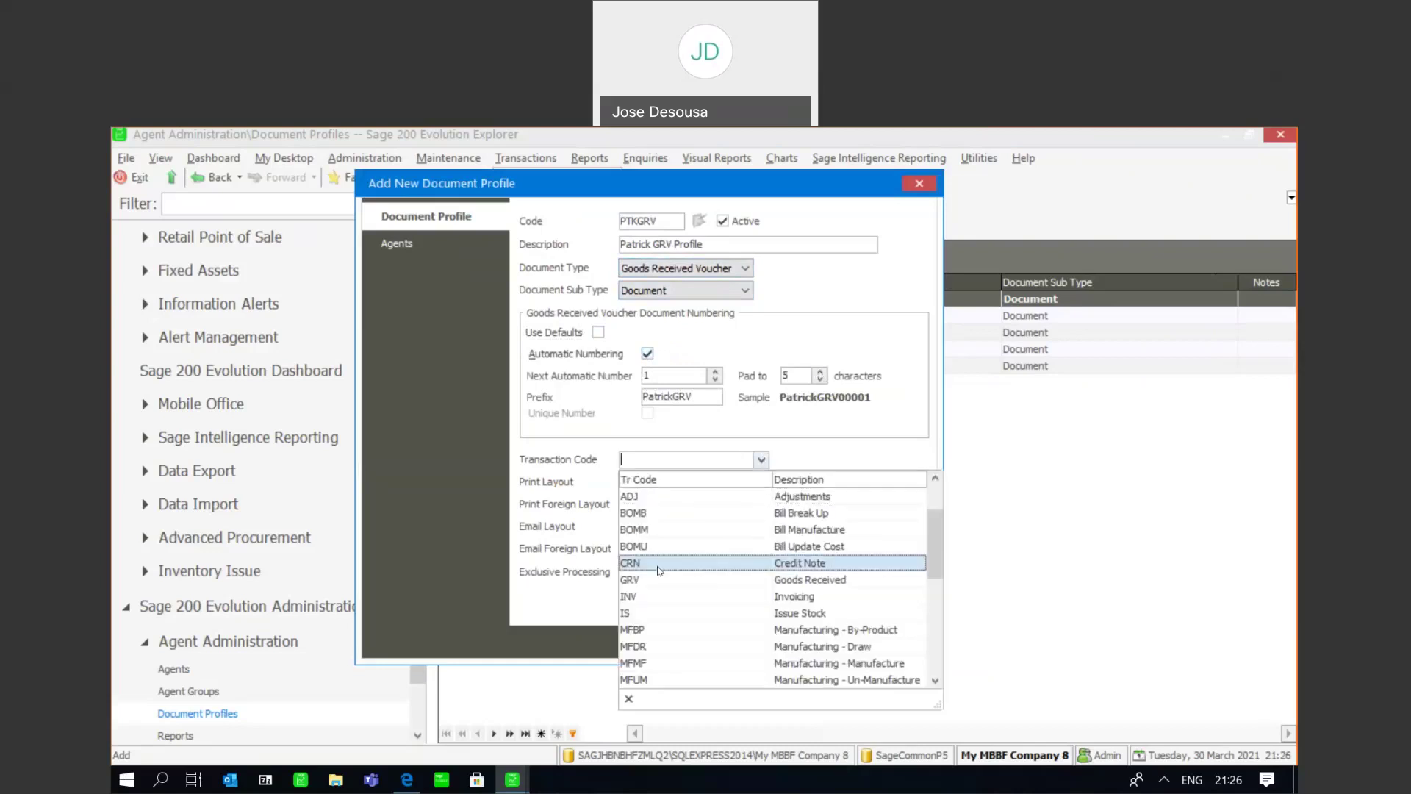
{"action": "left_click", "coordinate": [656, 578]}
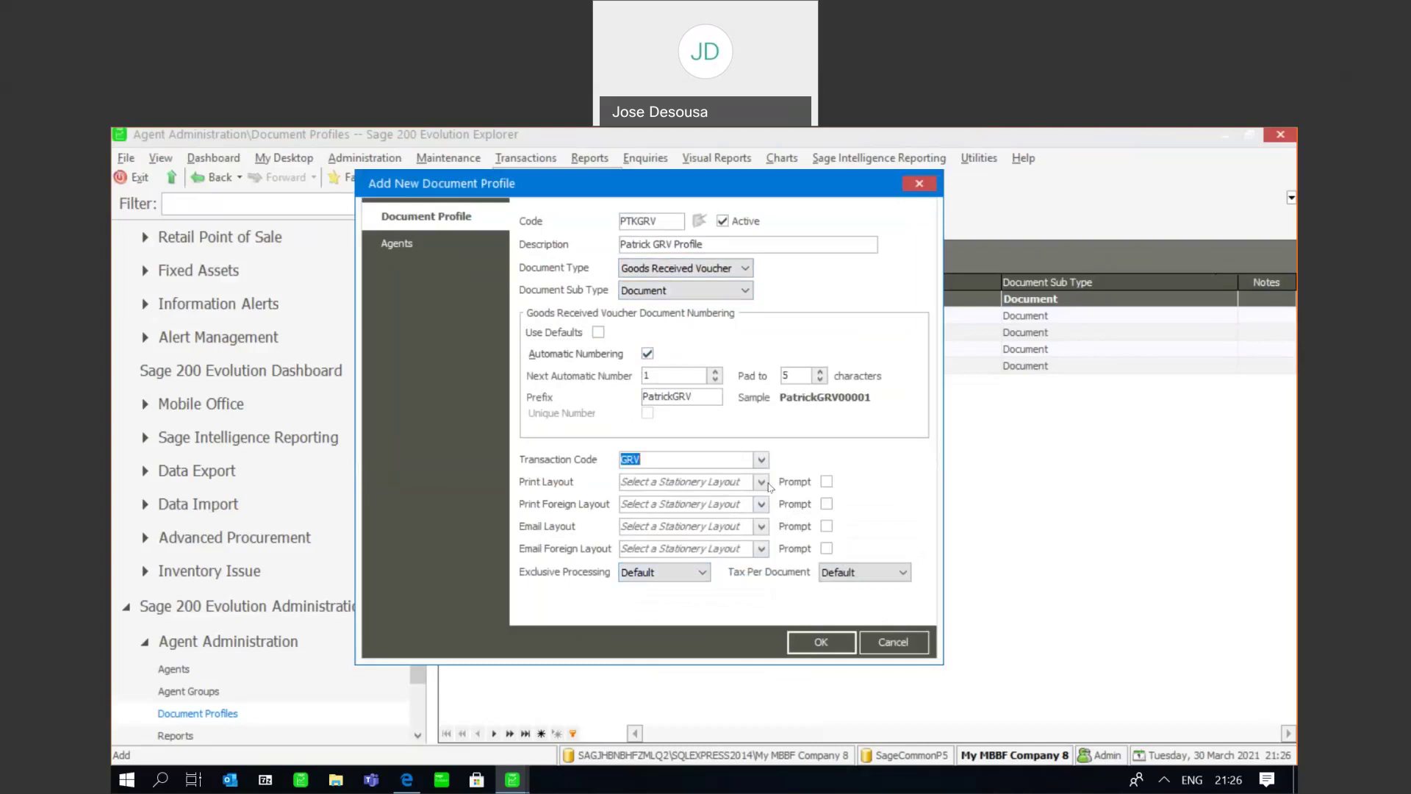
{"action": "key", "text": "Tab"}
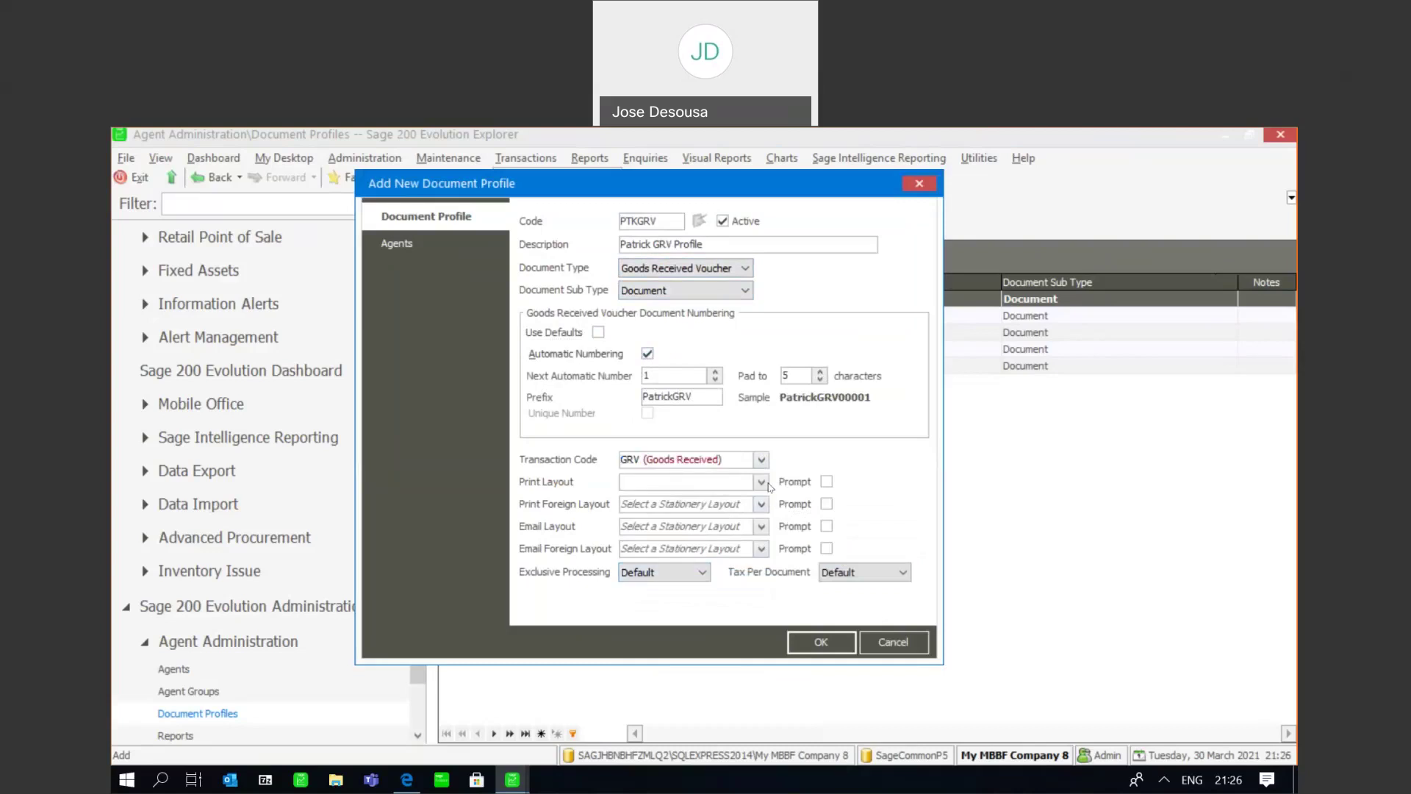
Assign Goods Received Voucher print and email layouts, keep the GRV type, and save PTKGRV
{"action": "left_click", "coordinate": [762, 482]}
{"action": "left_click", "coordinate": [736, 518]}
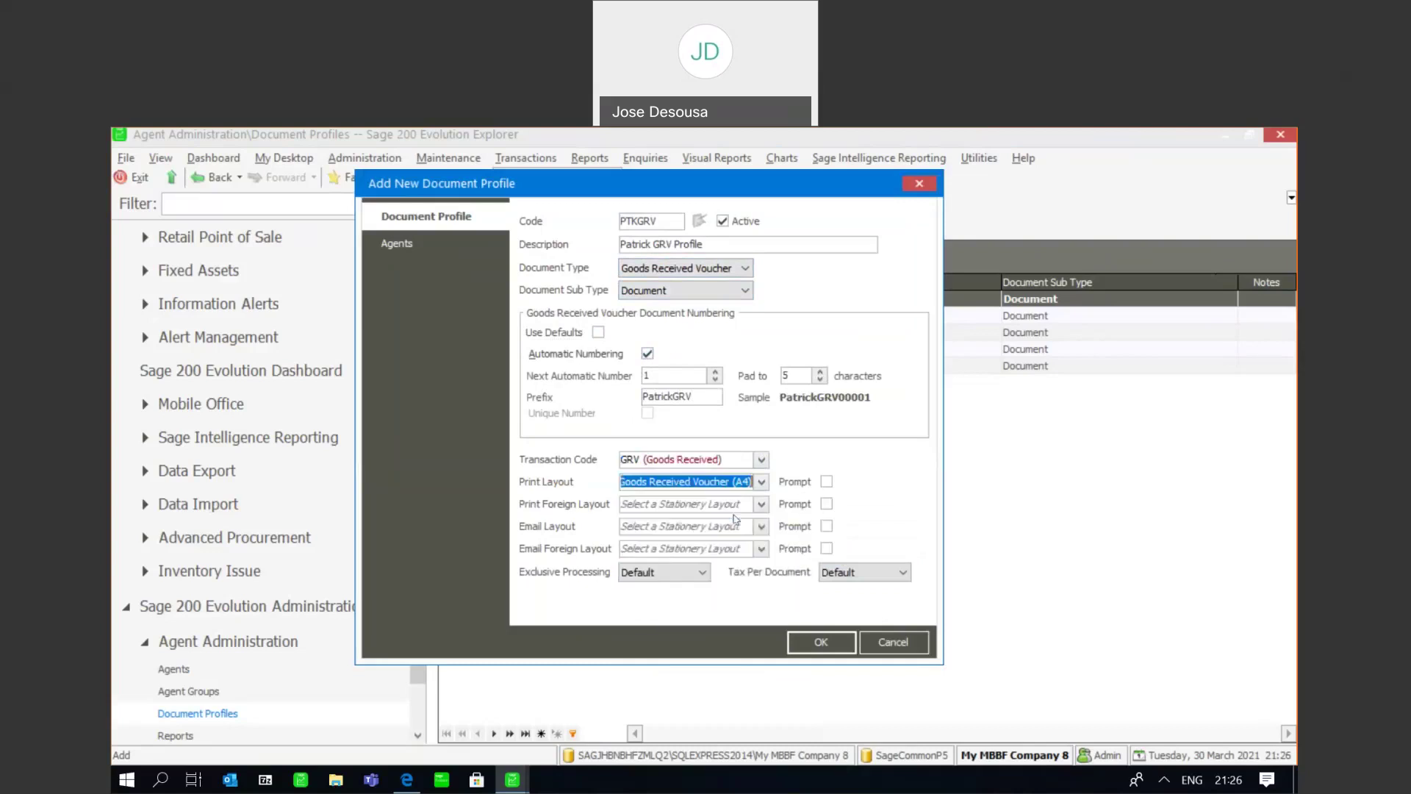
{"action": "left_click", "coordinate": [760, 505]}
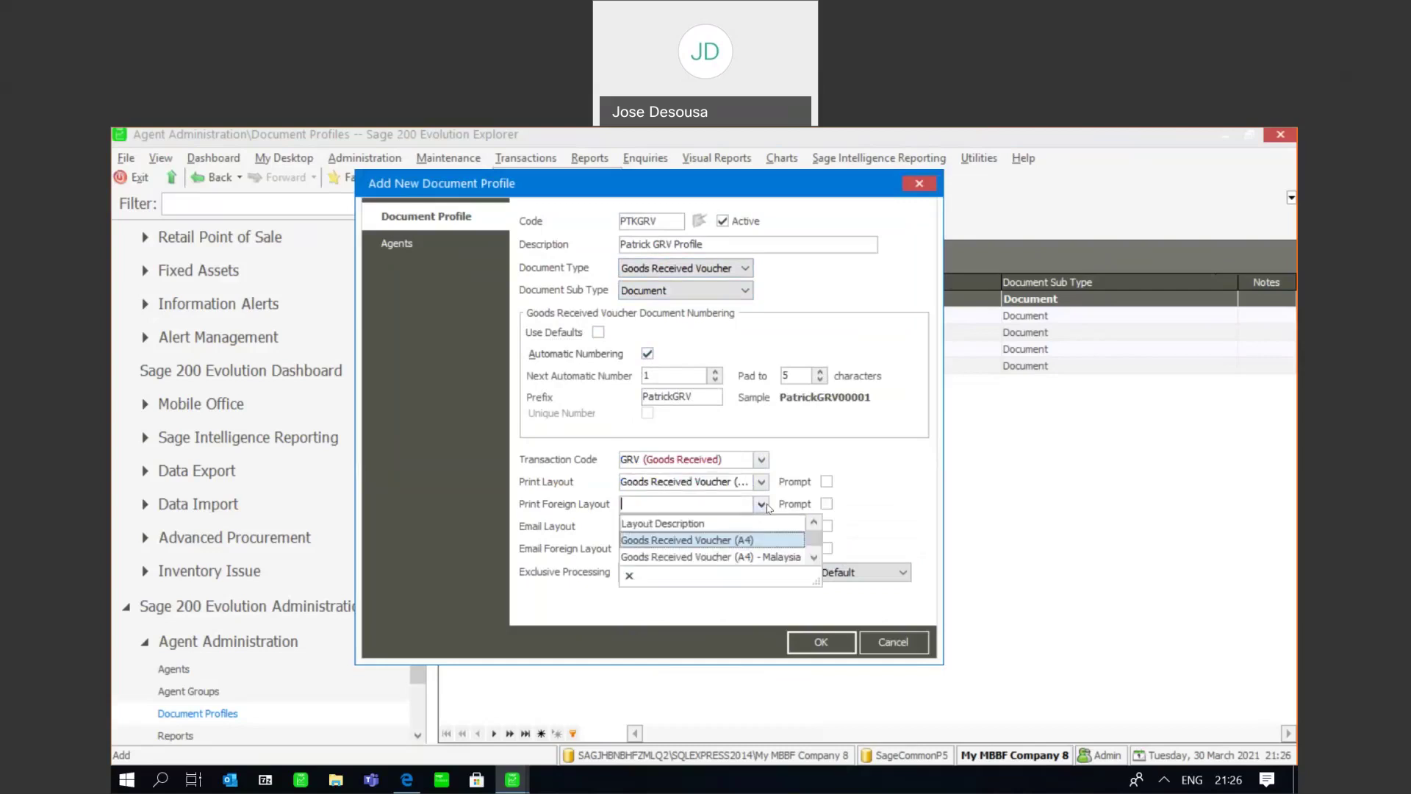
{"action": "left_click", "coordinate": [718, 542]}
{"action": "left_click", "coordinate": [761, 527]}
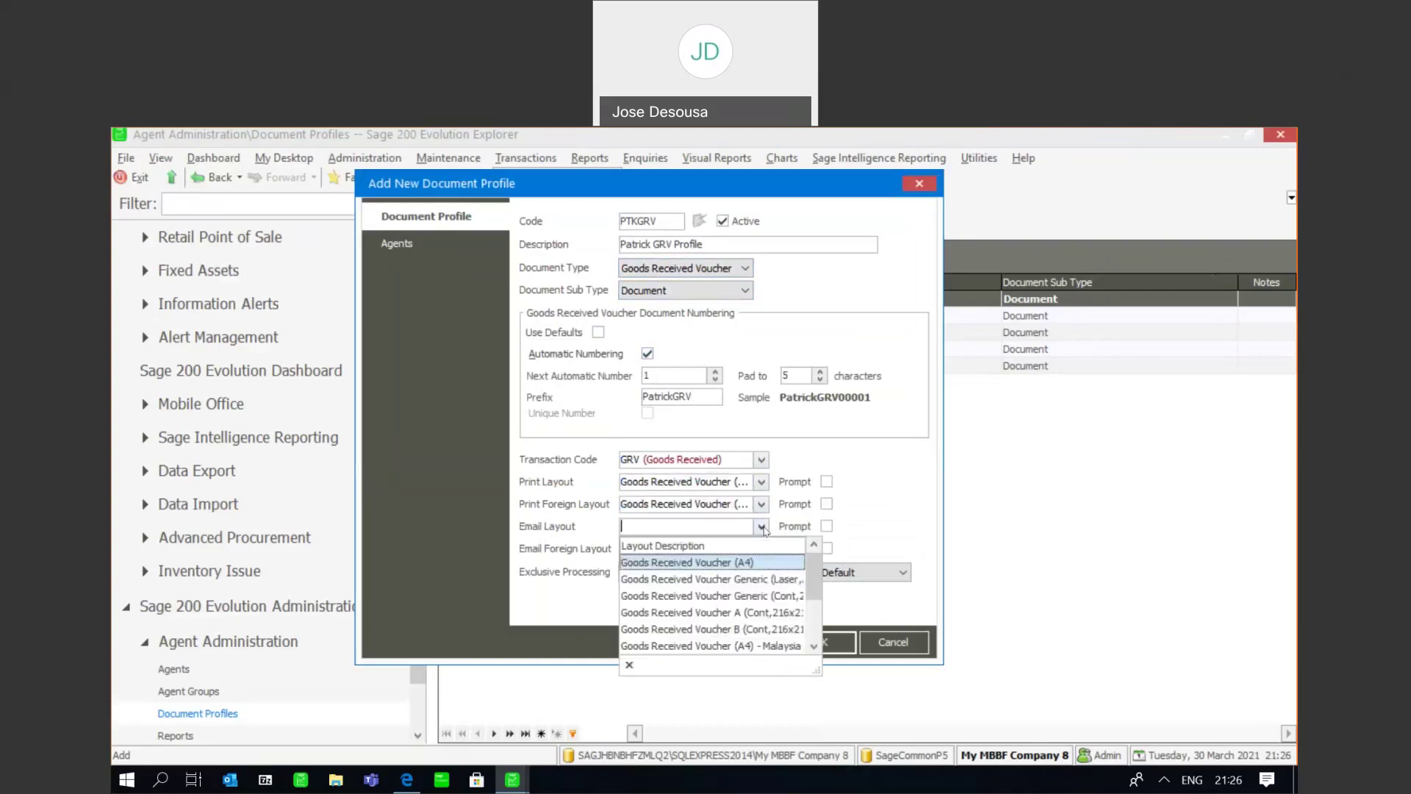
{"action": "left_click", "coordinate": [726, 579]}
{"action": "left_click", "coordinate": [762, 549]}
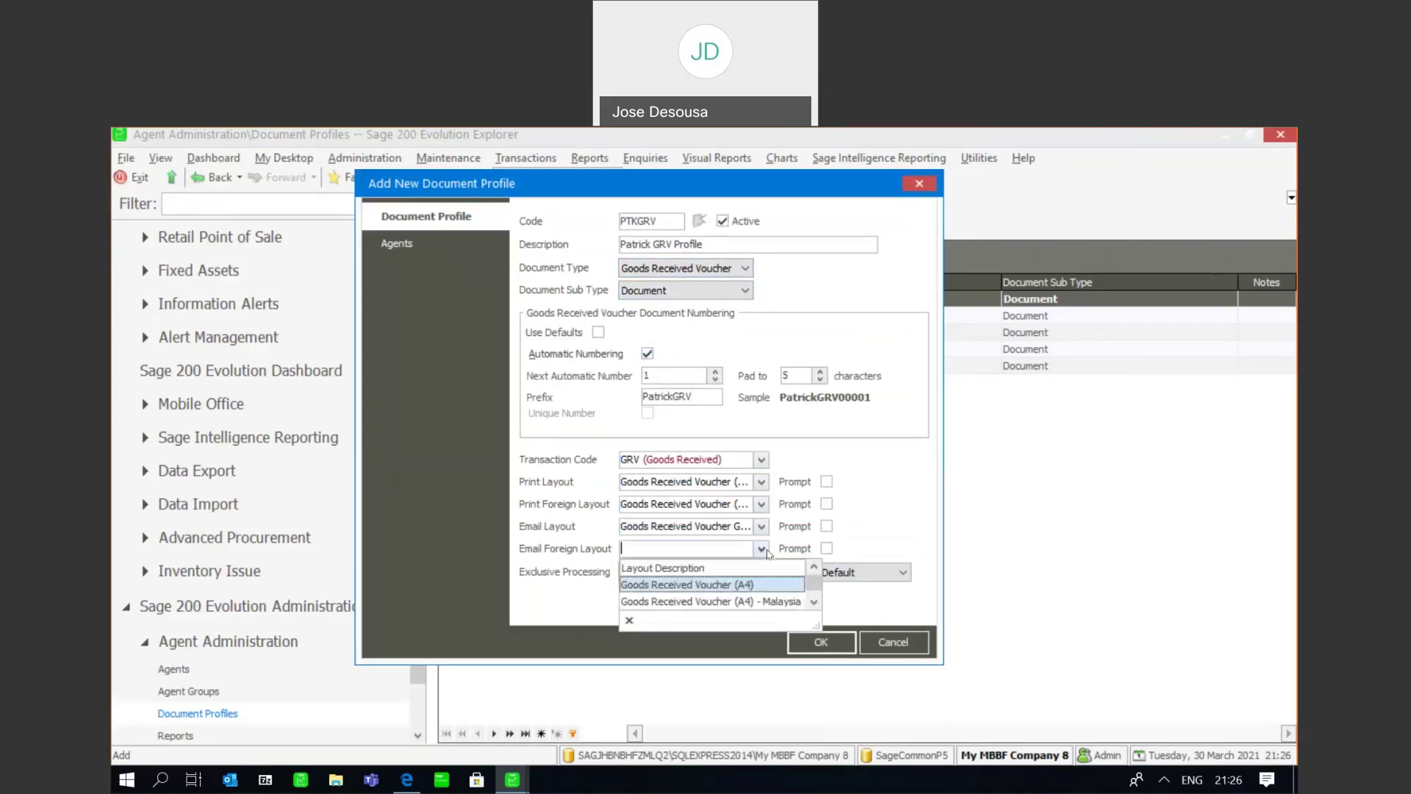
{"action": "left_click", "coordinate": [726, 588]}
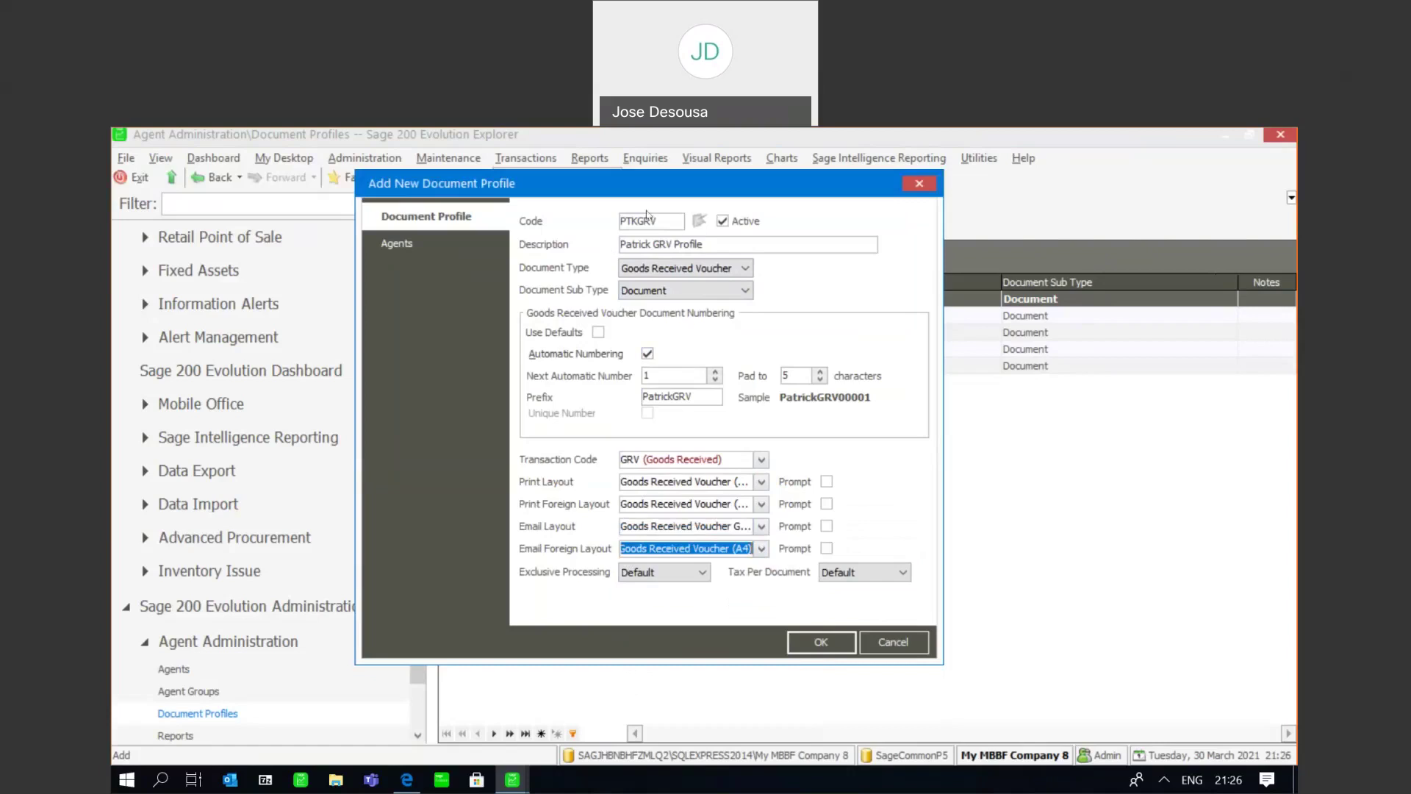
{"action": "left_click", "coordinate": [737, 271]}
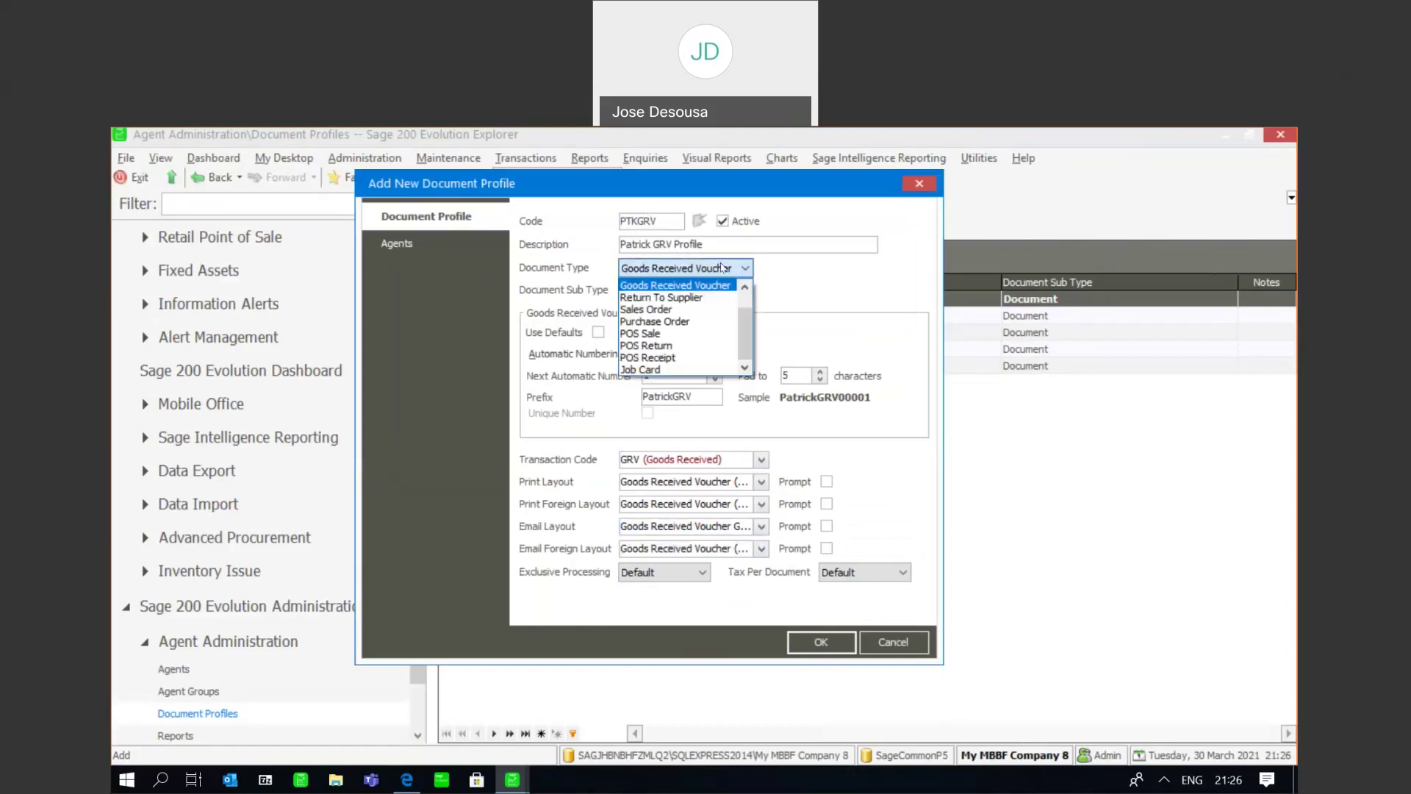
{"action": "left_click", "coordinate": [841, 302]}
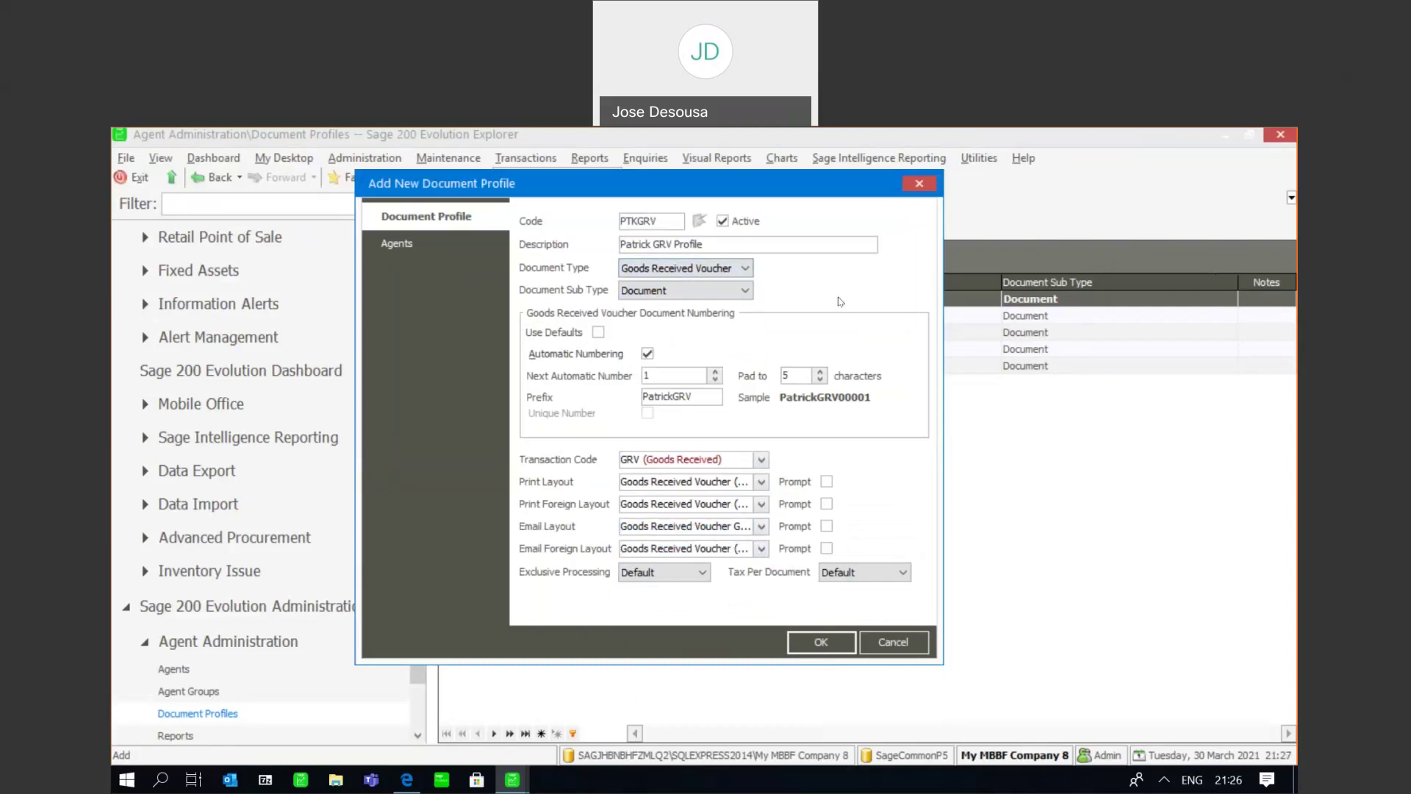
{"action": "left_click", "coordinate": [814, 643]}
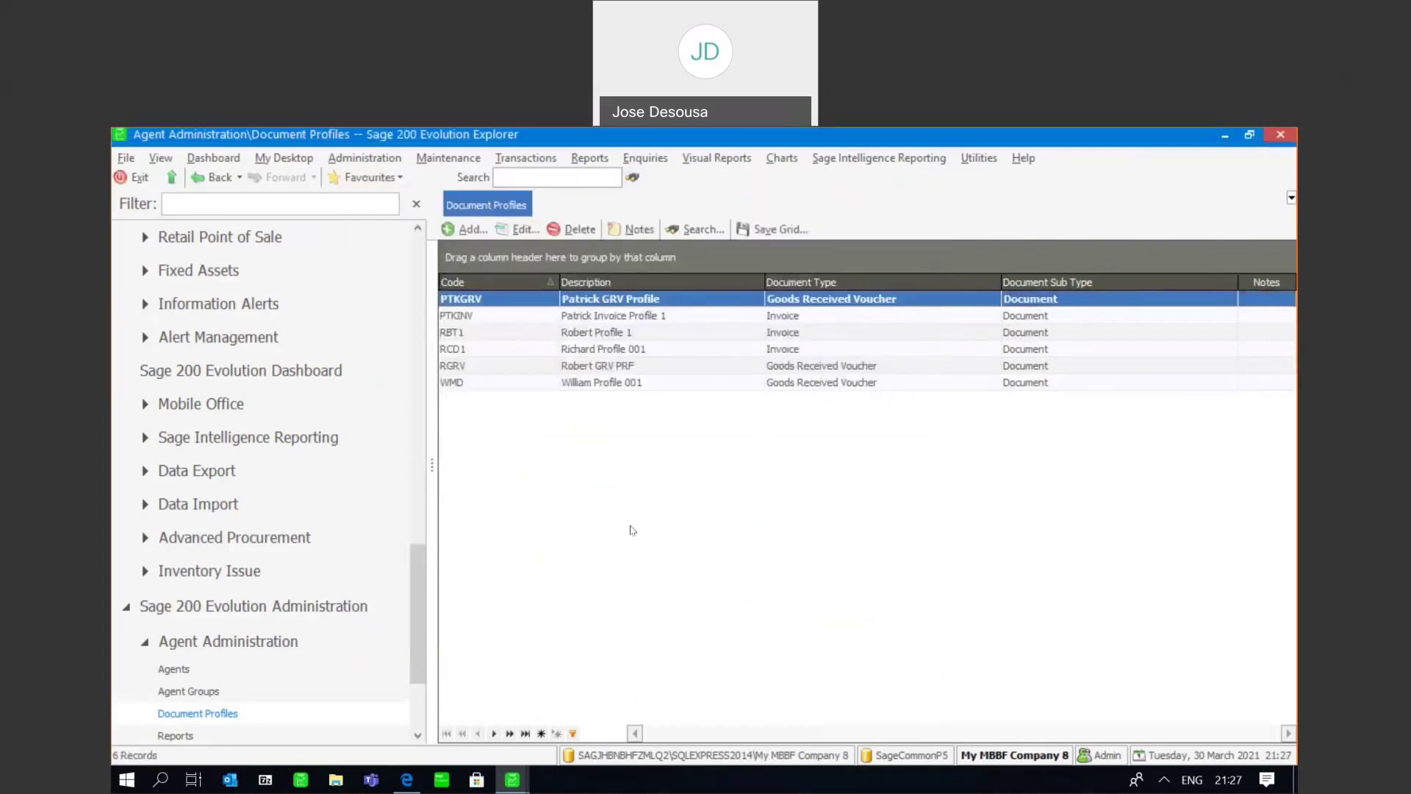
Open Agent Administration > Agents and edit agent Patrick
{"action": "left_click", "coordinate": [364, 157]}
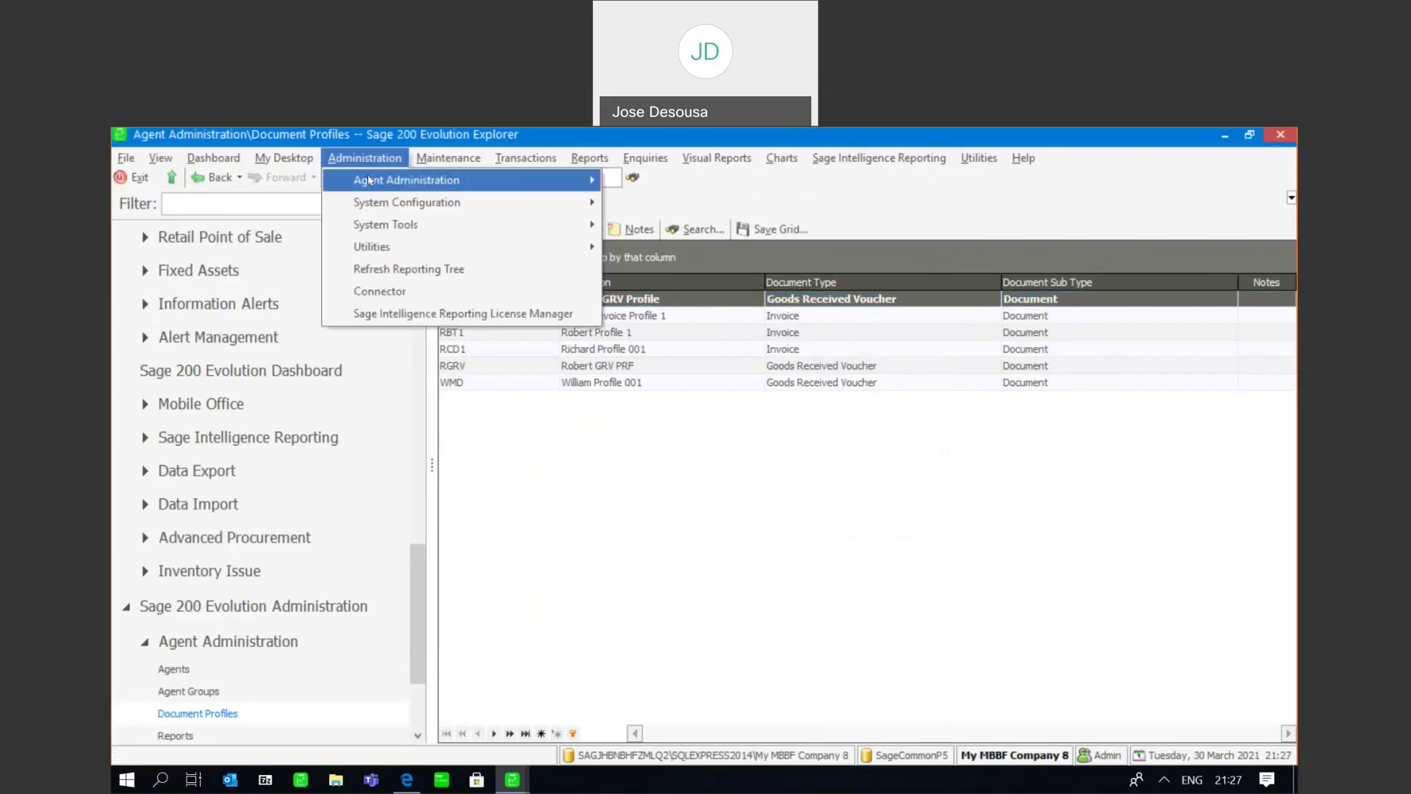
{"action": "mouse_move", "coordinate": [367, 178]}
{"action": "left_click", "coordinate": [634, 188]}
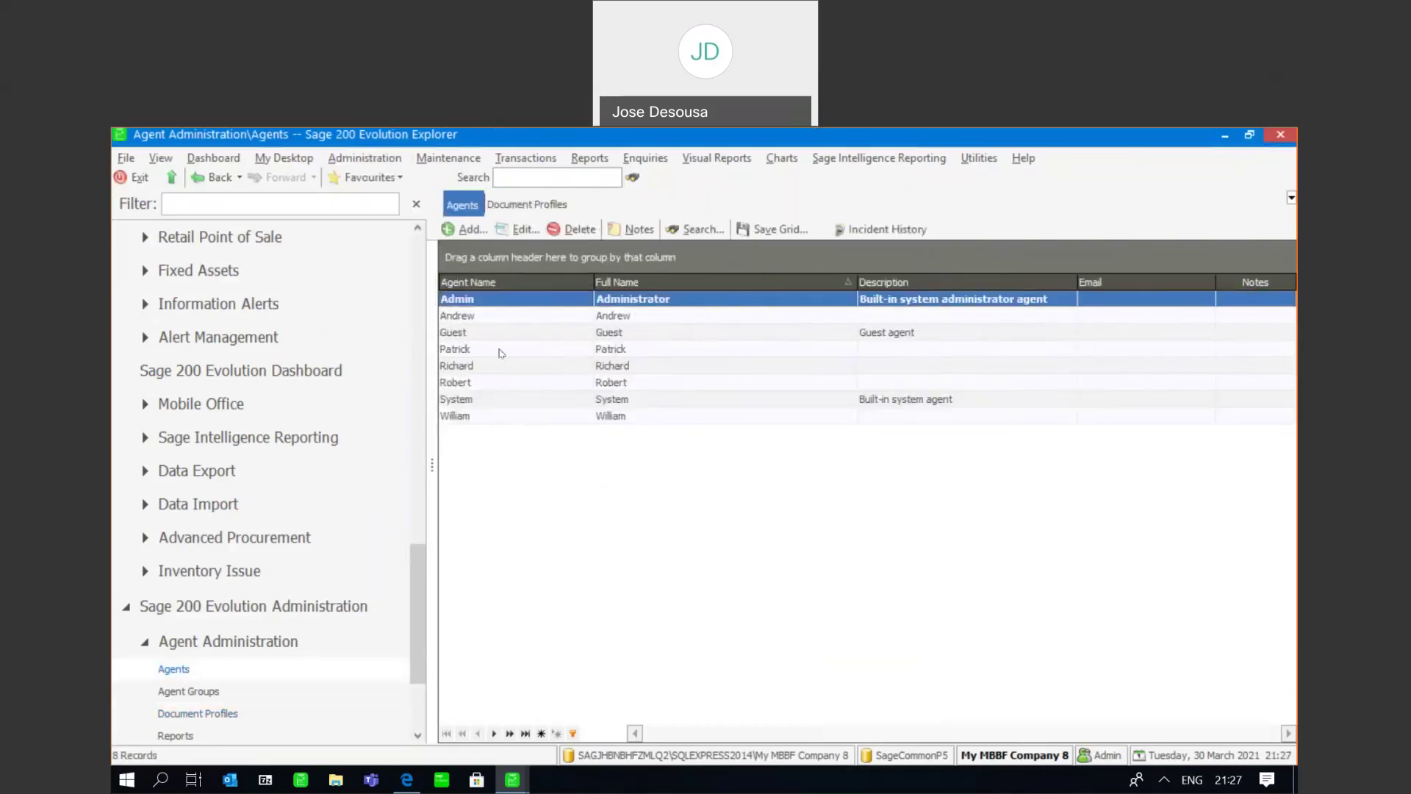
{"action": "left_click", "coordinate": [503, 352]}
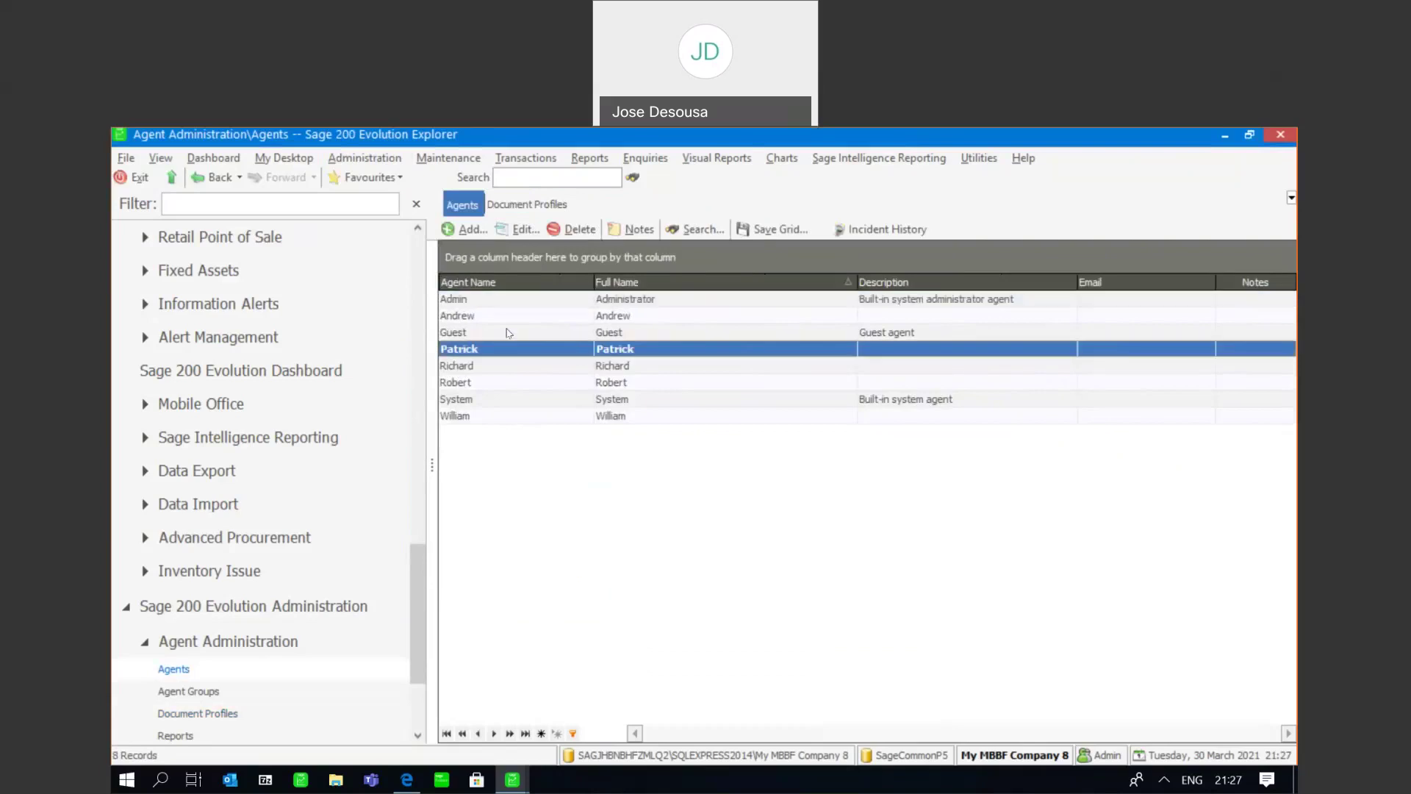
{"action": "left_click", "coordinate": [526, 230]}
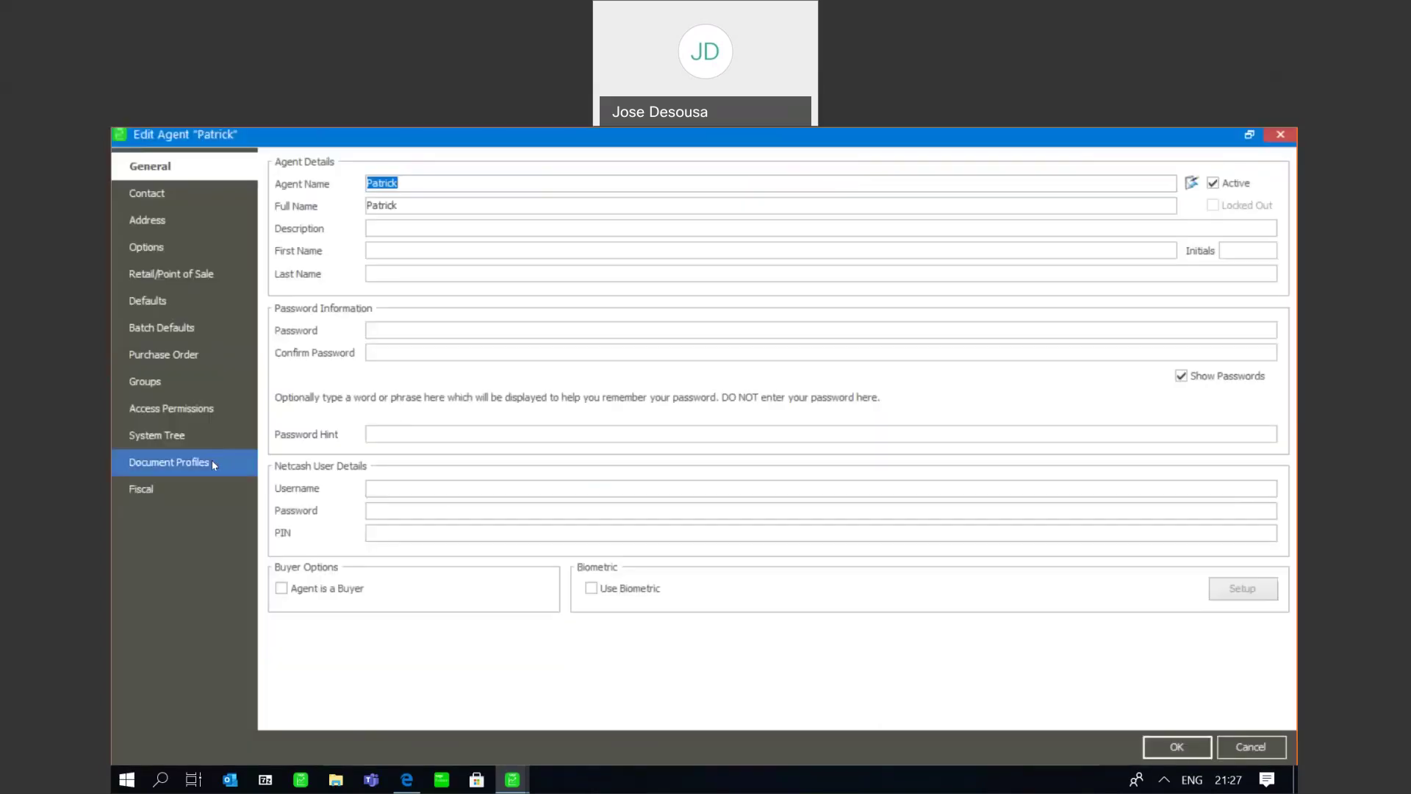
Link the PTKGRV profile on Patrick's Document Profiles tab and save the agent
{"action": "left_click", "coordinate": [213, 463]}
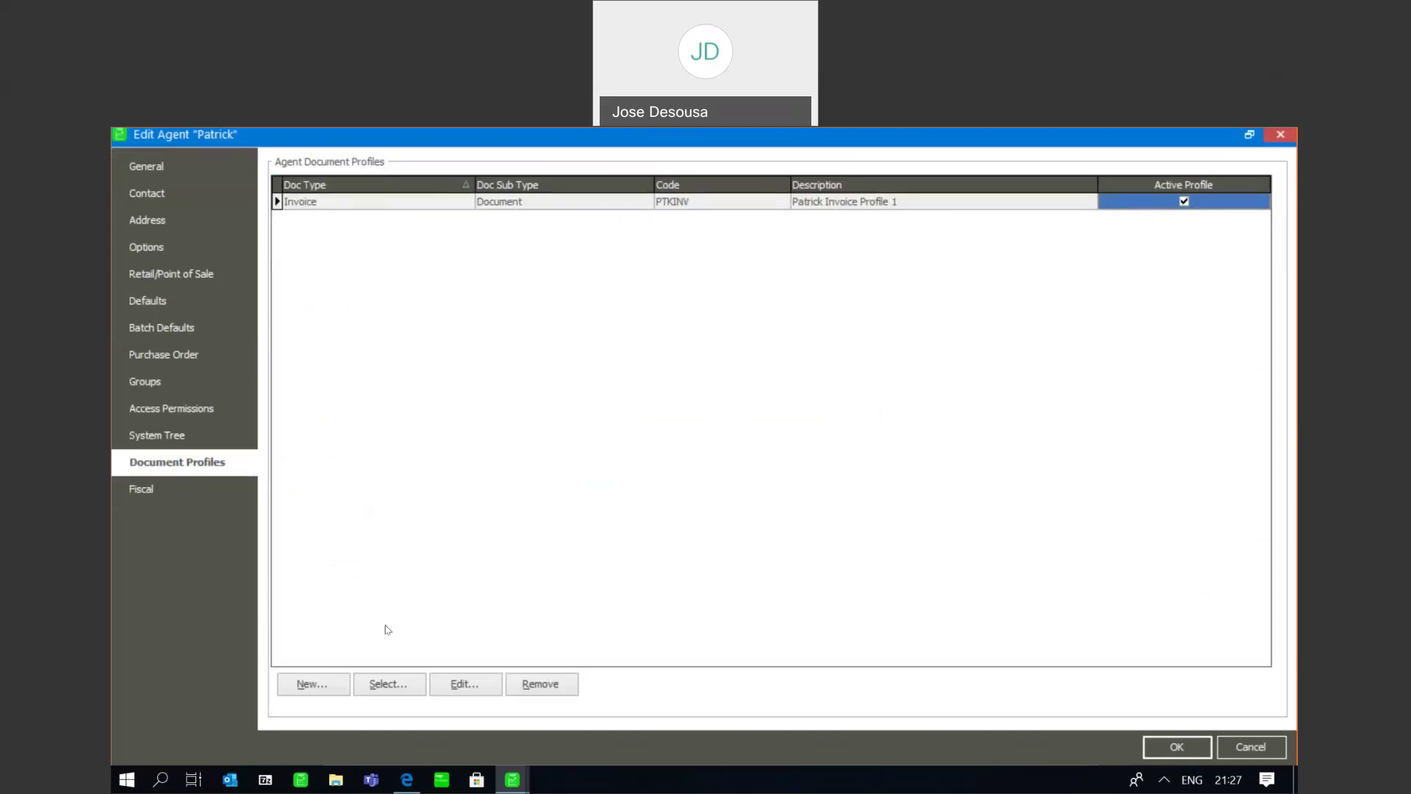
{"action": "left_click", "coordinate": [387, 683]}
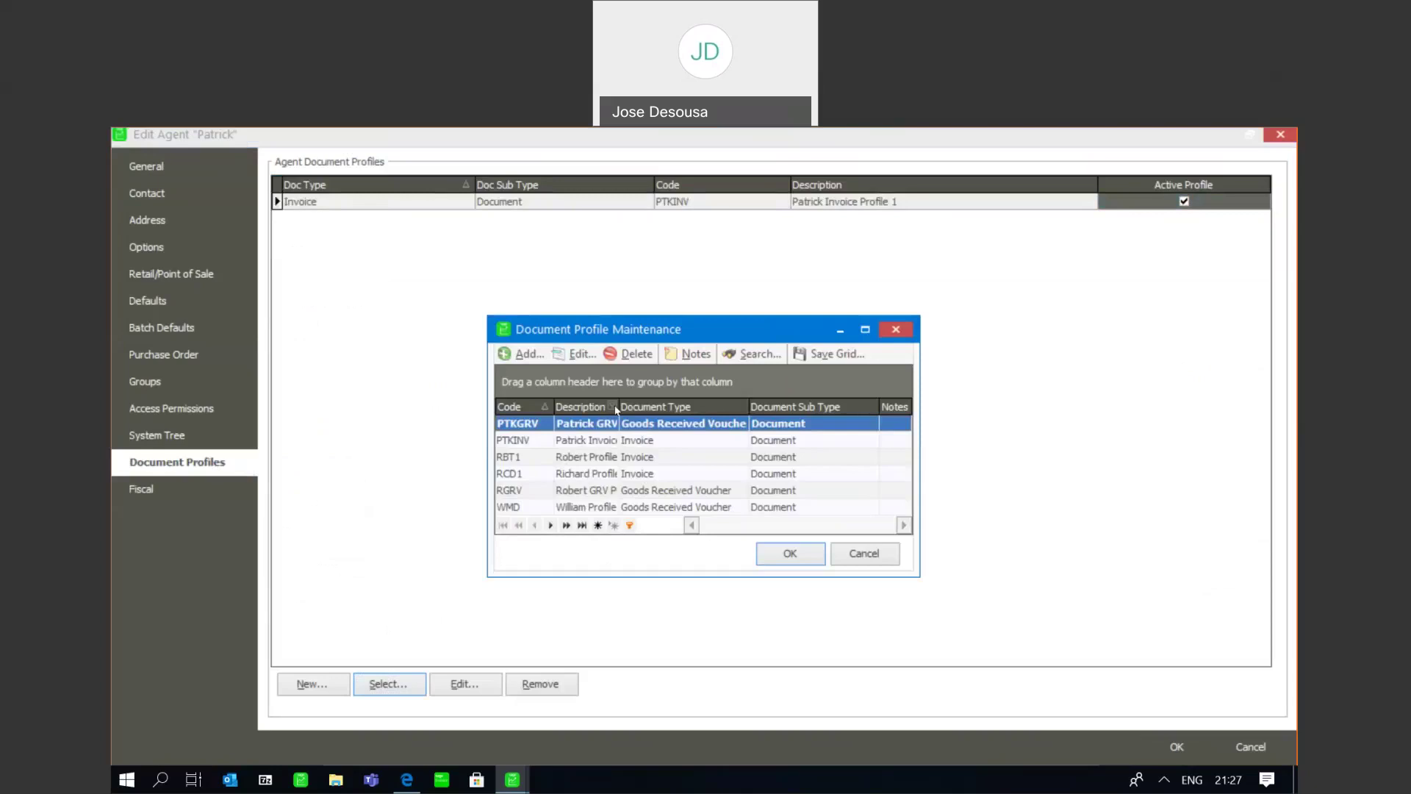
{"action": "left_click_drag", "start_coordinate": [618, 407], "coordinate": [672, 395]}
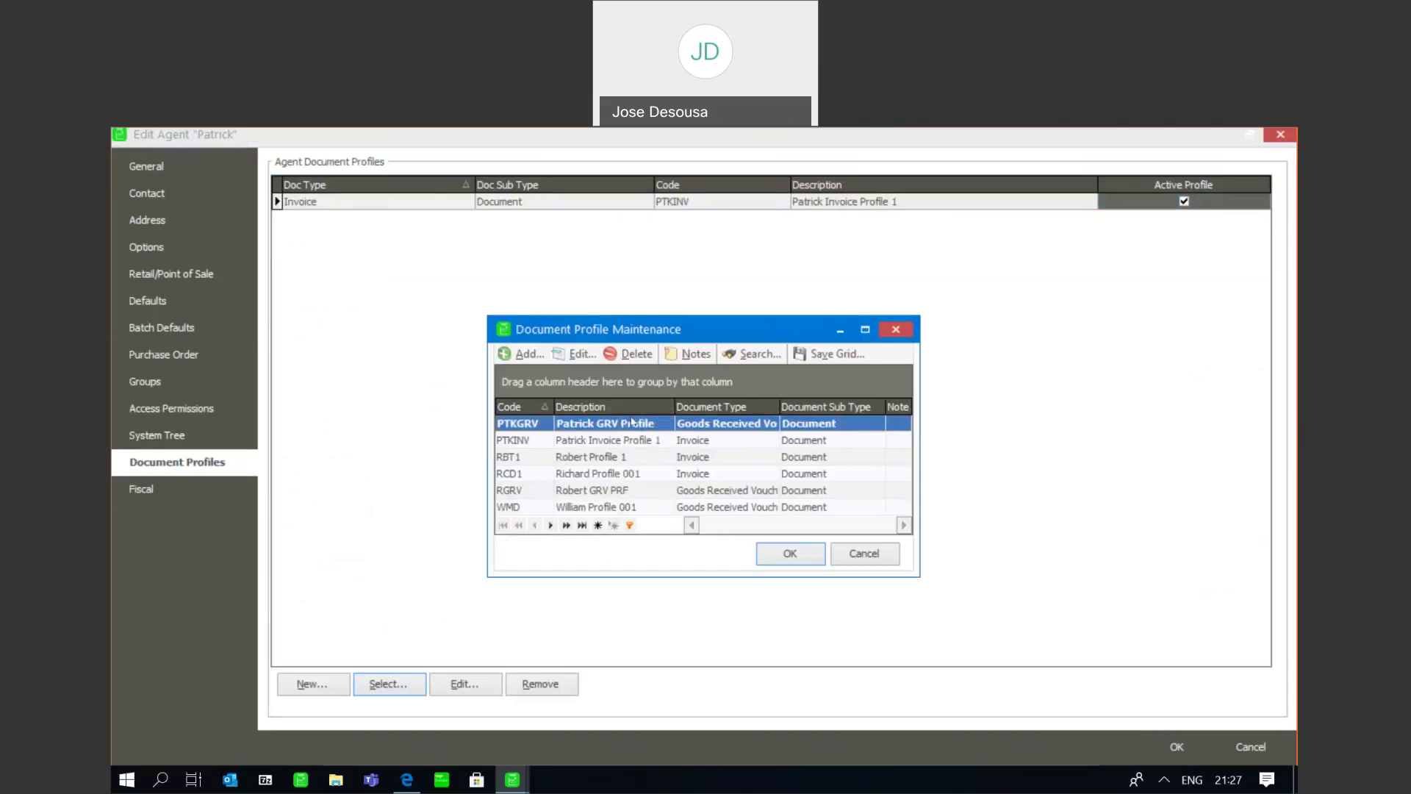
{"action": "left_click", "coordinate": [787, 547]}
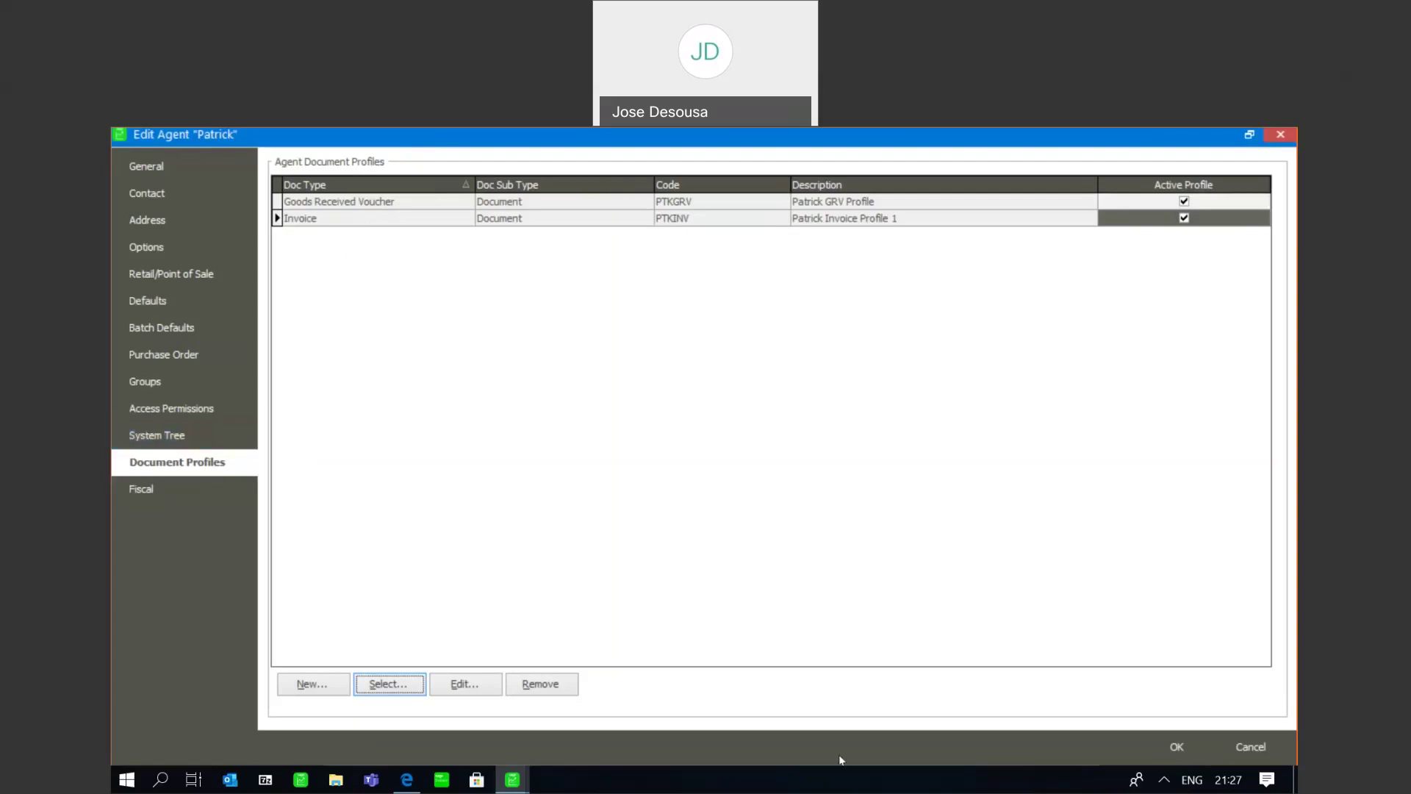
{"action": "left_click", "coordinate": [1176, 747]}
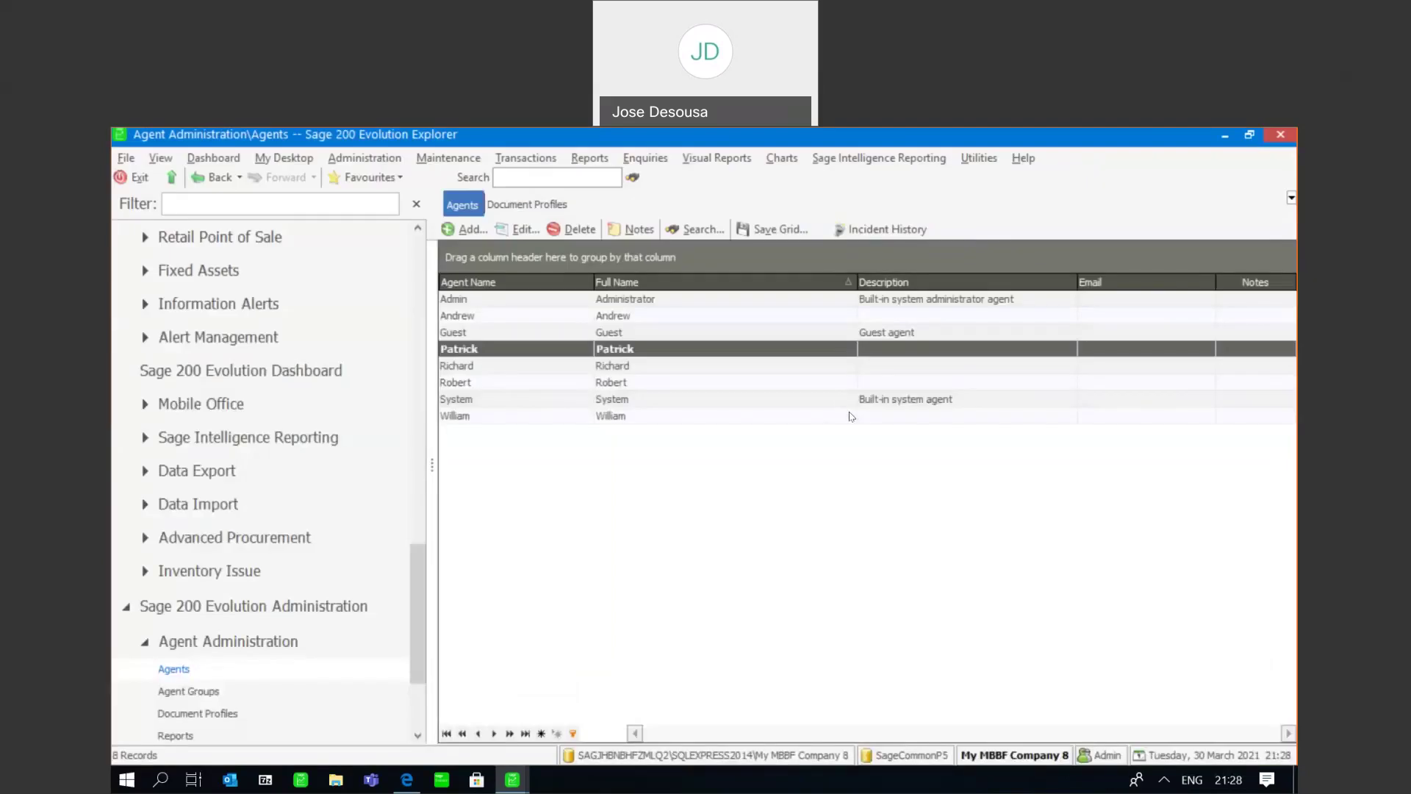
Switch to the other Sage window and open a new Goods Received Voucher from Inventory > Transactions
{"action": "left_click", "coordinate": [512, 779]}
{"action": "left_click", "coordinate": [607, 715]}
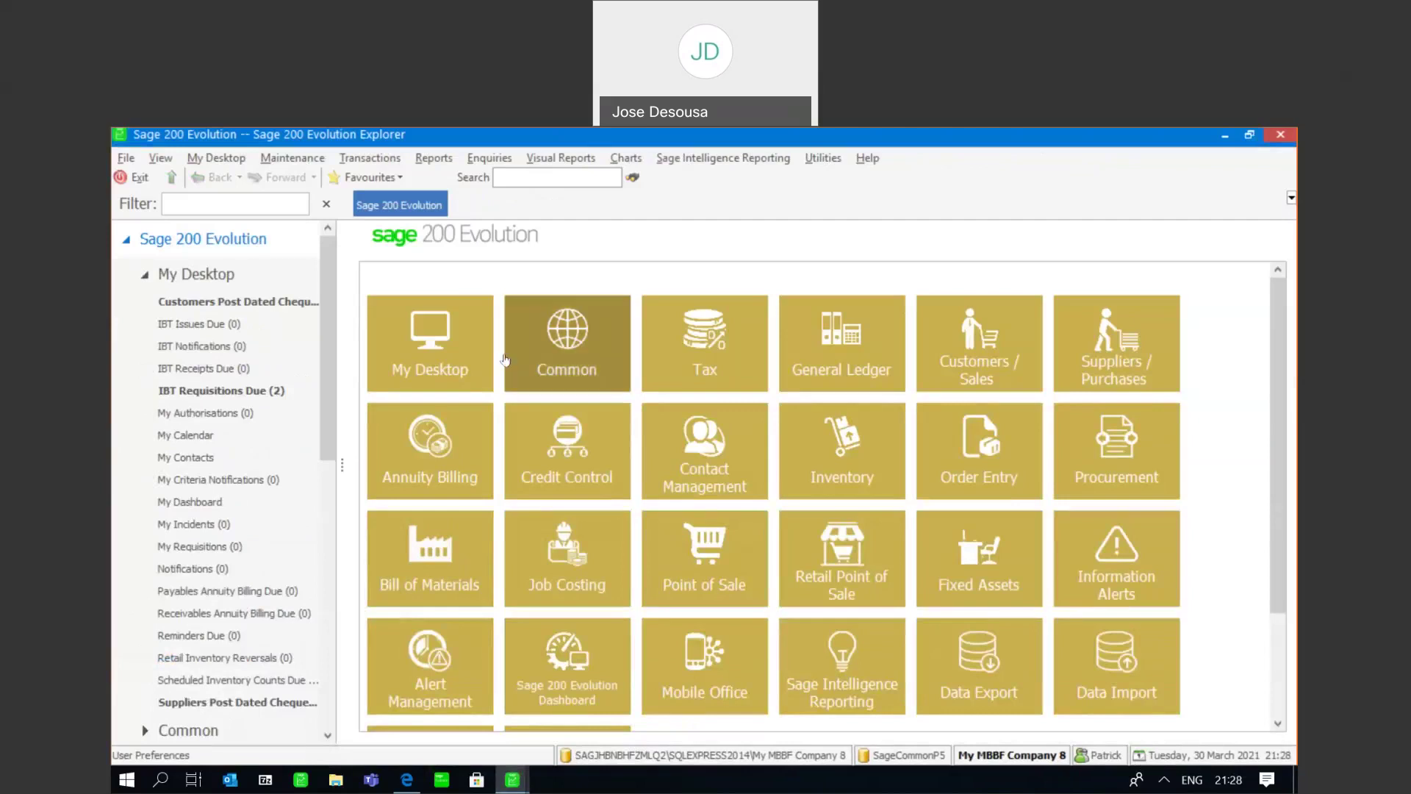
{"action": "left_click_drag", "start_coordinate": [327, 362], "coordinate": [347, 545]}
{"action": "left_click", "coordinate": [239, 596]}
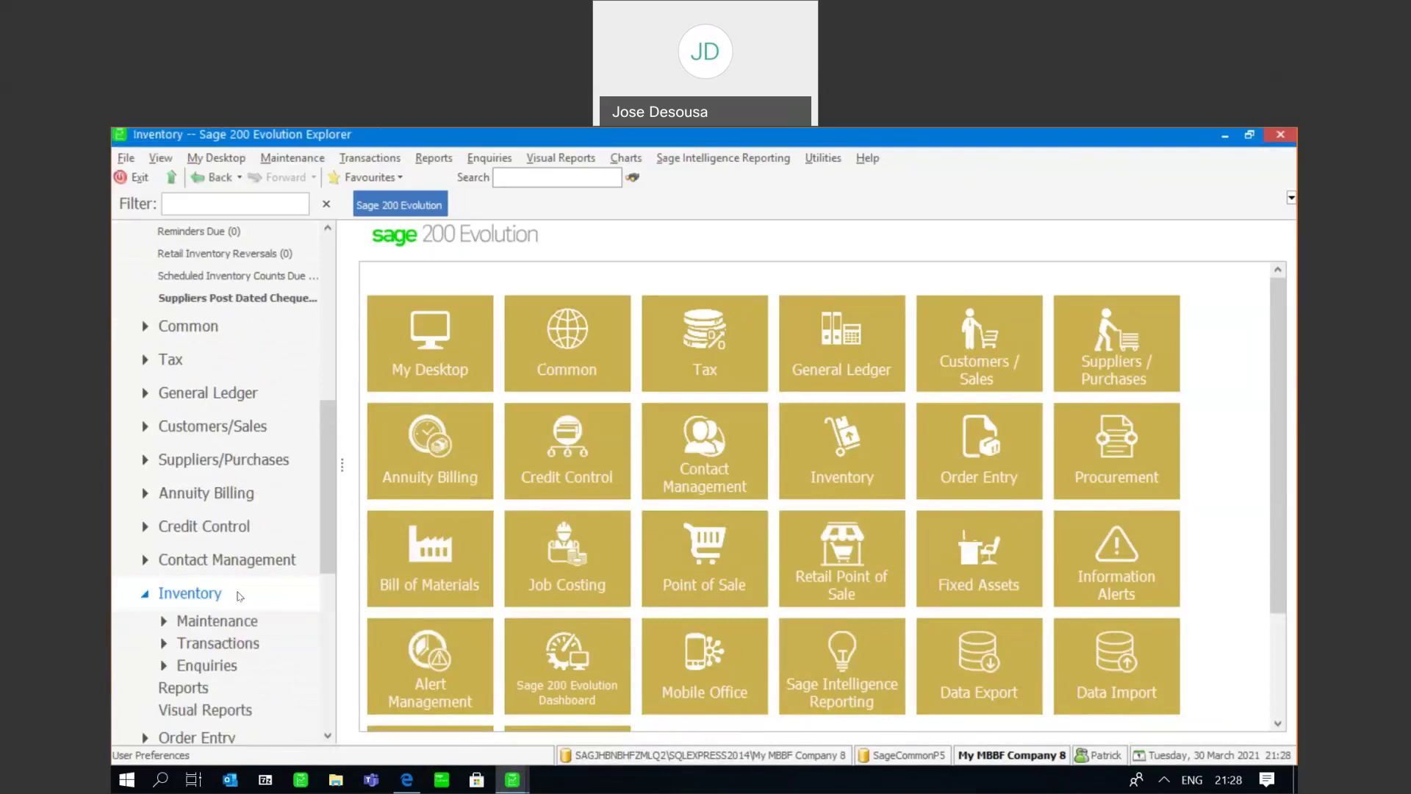
{"action": "left_click", "coordinate": [219, 641]}
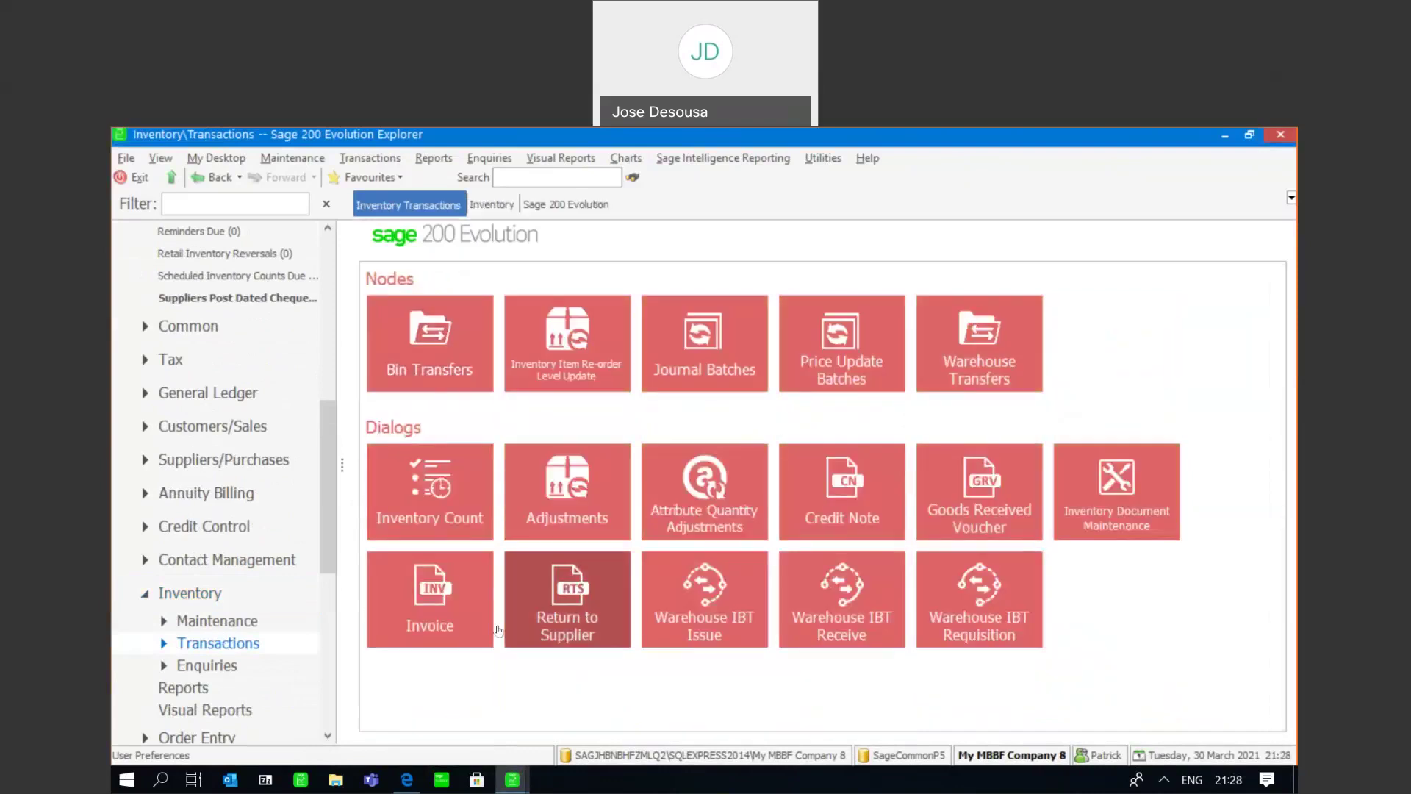
{"action": "left_click", "coordinate": [981, 475]}
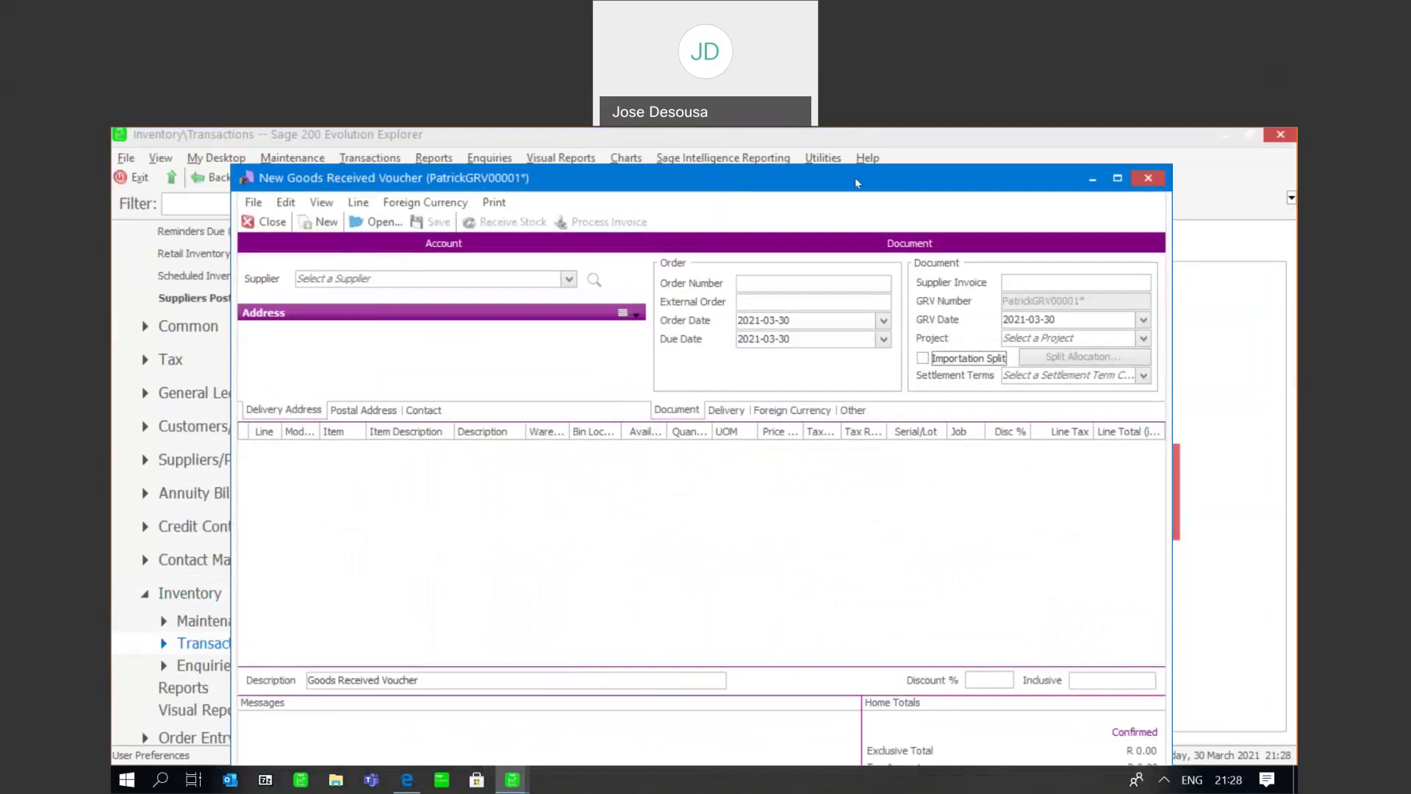
Select supplier PRICE RITE DETERGENTS on the voucher
{"action": "left_click_drag", "start_coordinate": [856, 182], "coordinate": [858, 195]}
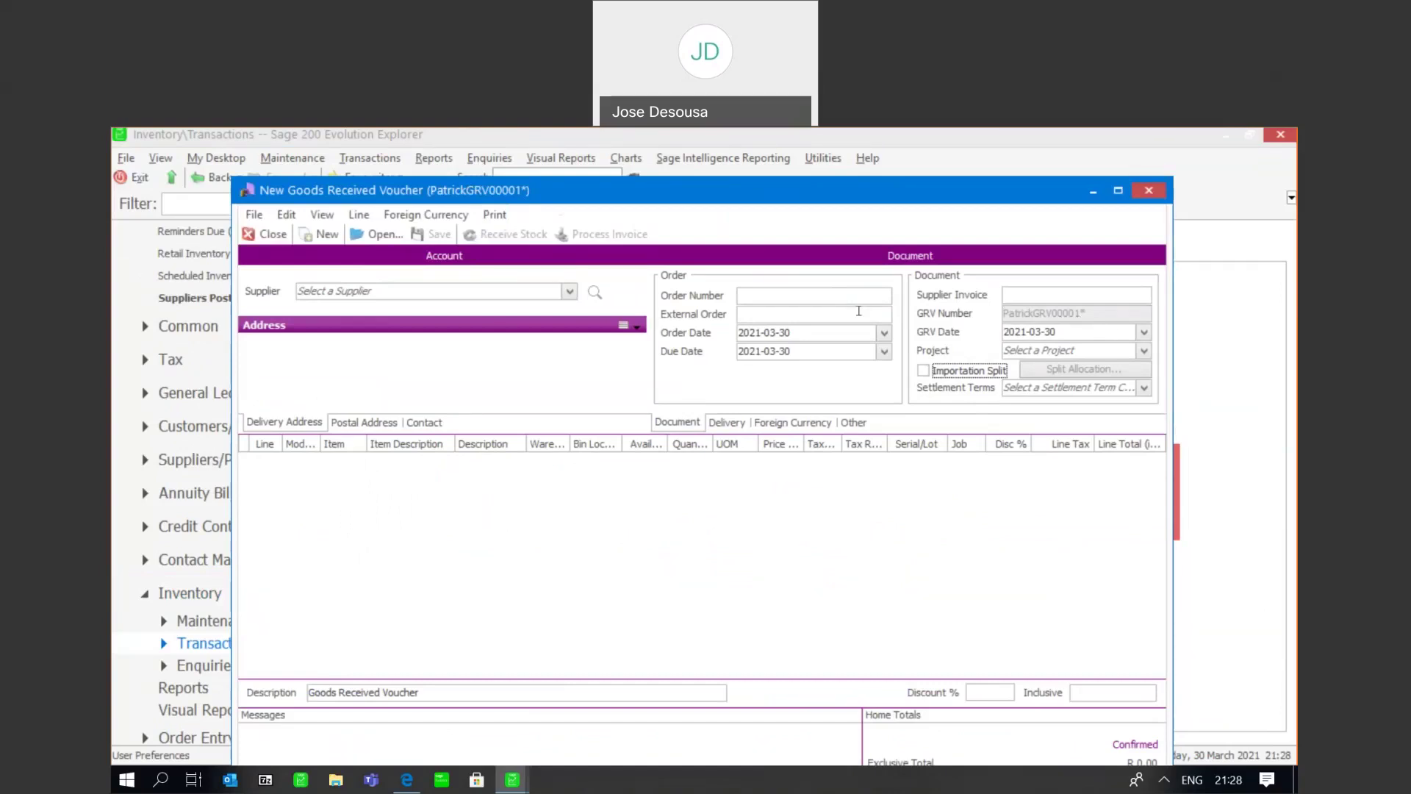
{"action": "left_click", "coordinate": [569, 291]}
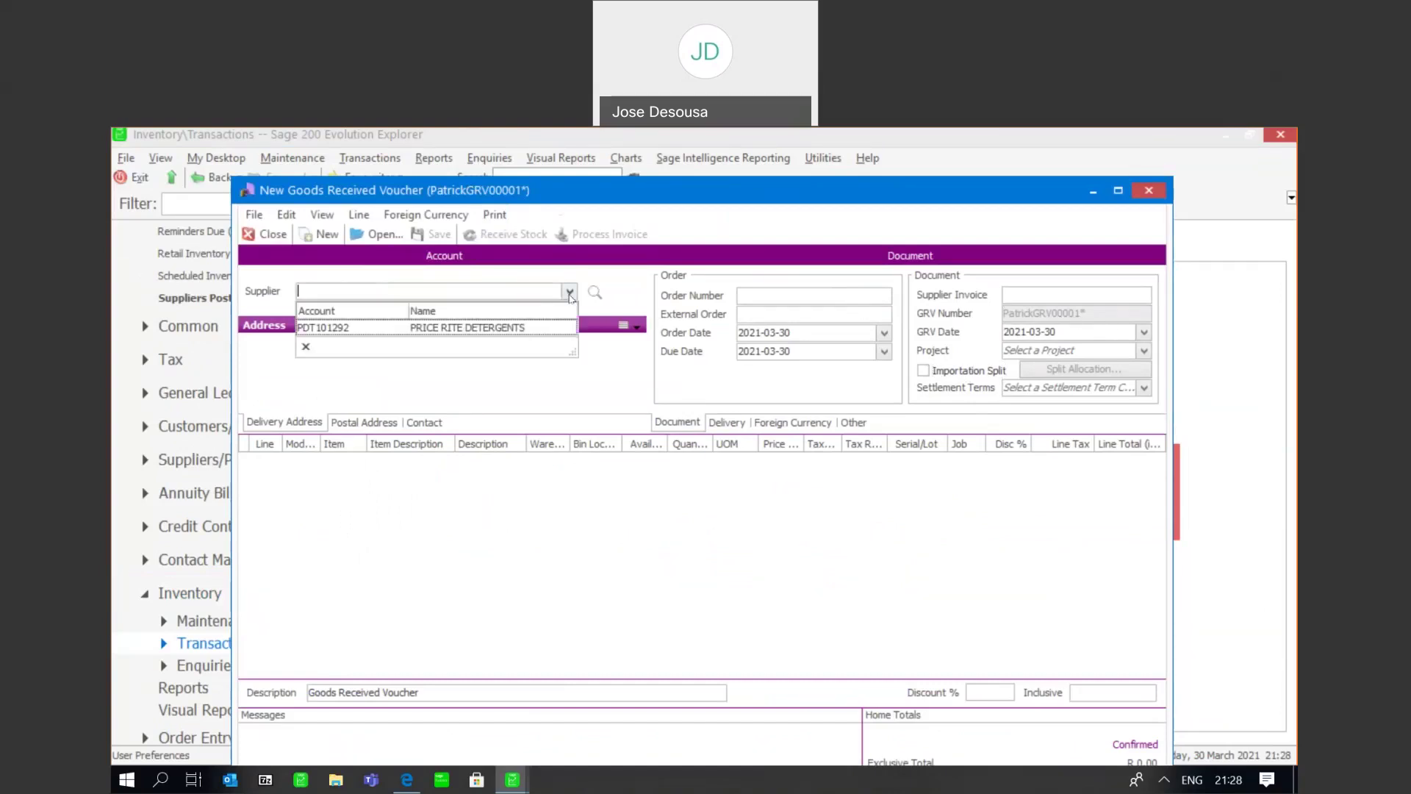
{"action": "left_click", "coordinate": [532, 322]}
Add a line for 8 units of item BBB and receive the stock
{"action": "left_click", "coordinate": [408, 511]}
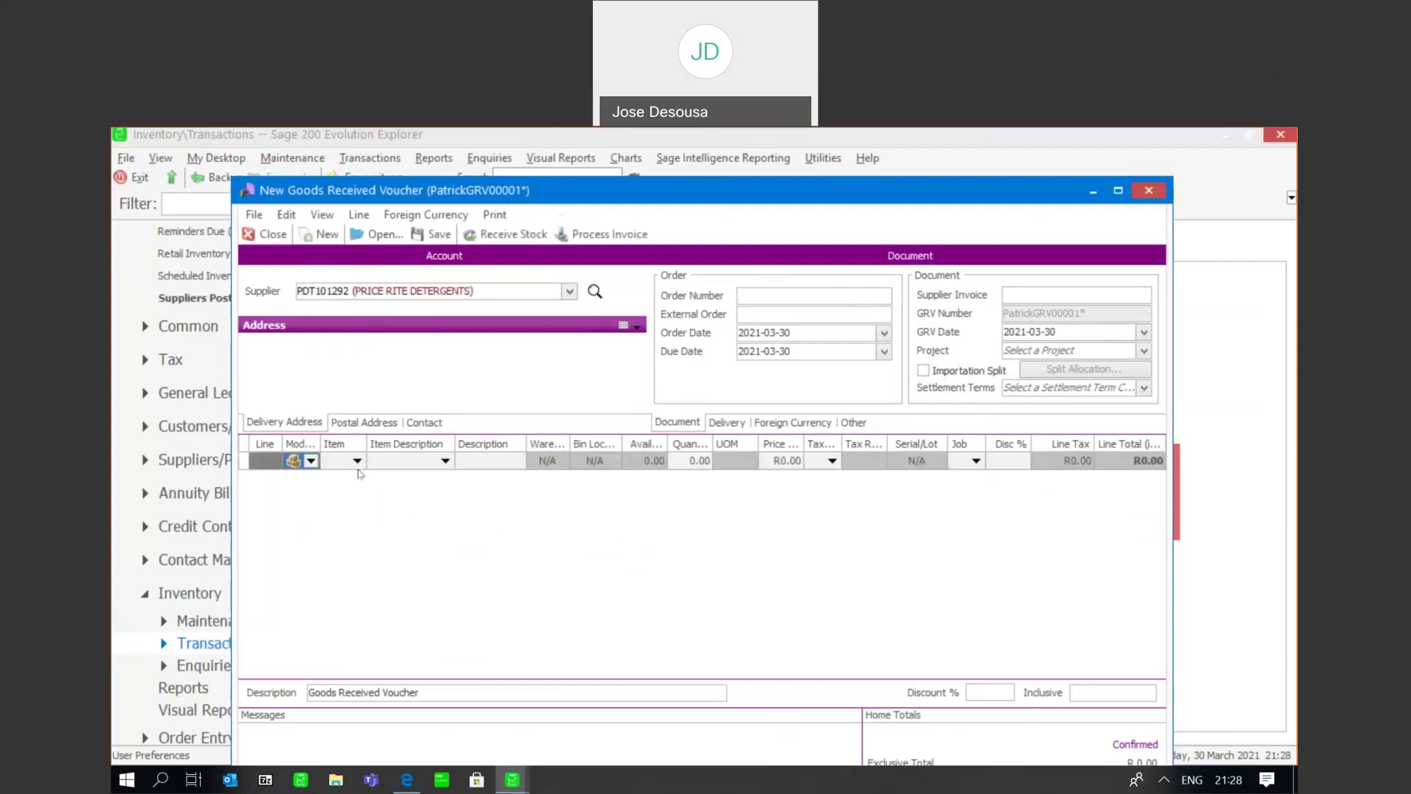
{"action": "left_click", "coordinate": [357, 460]}
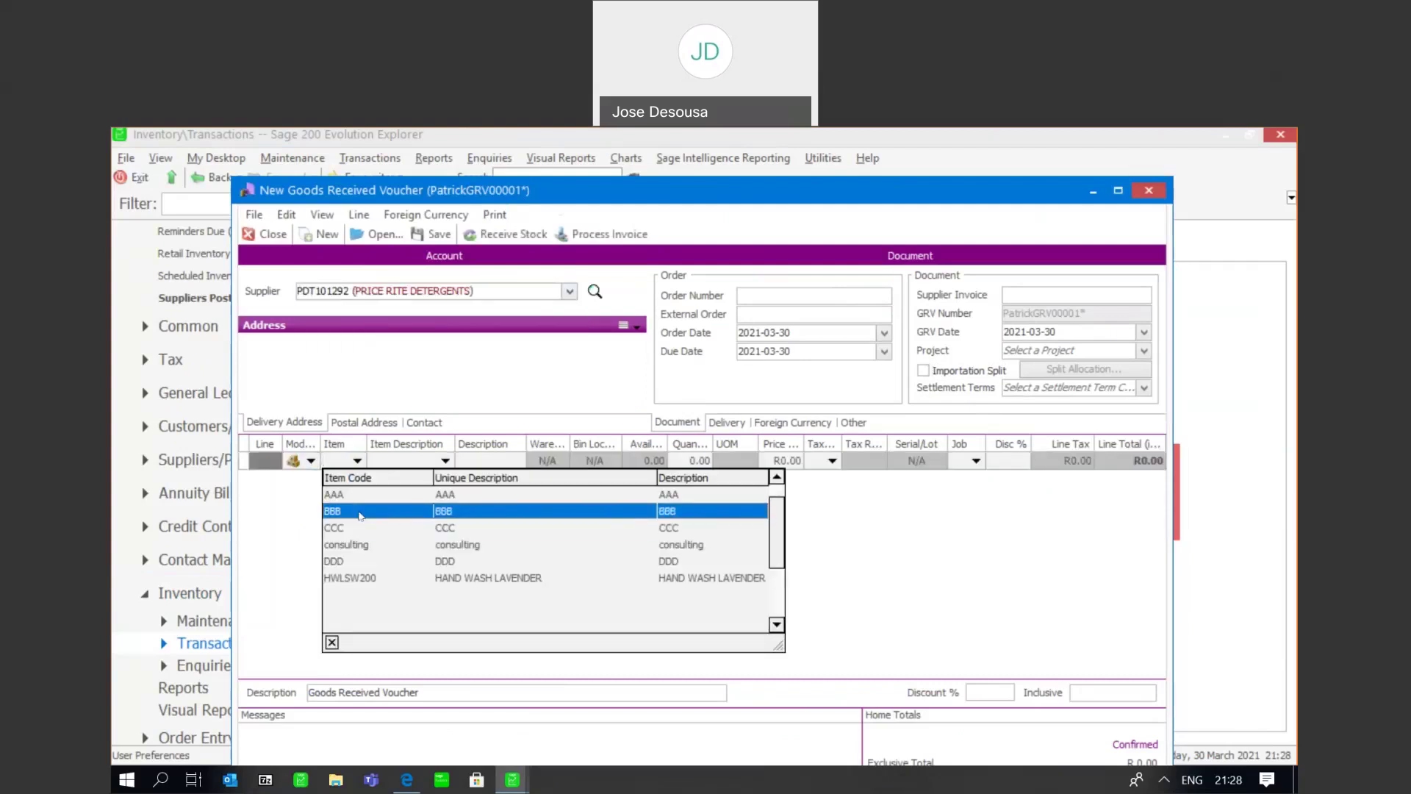
{"action": "left_click", "coordinate": [361, 516]}
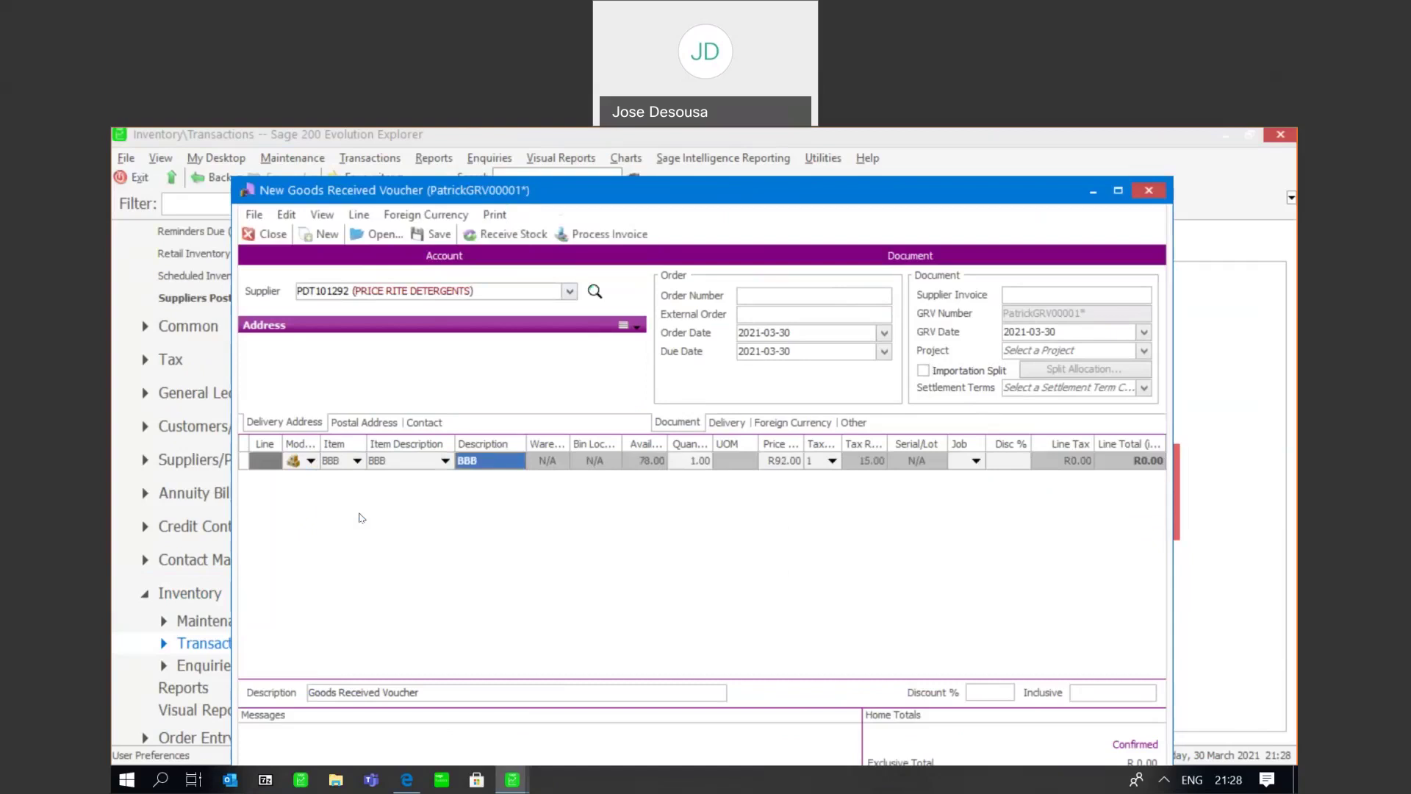
{"action": "key", "text": "Tab"}
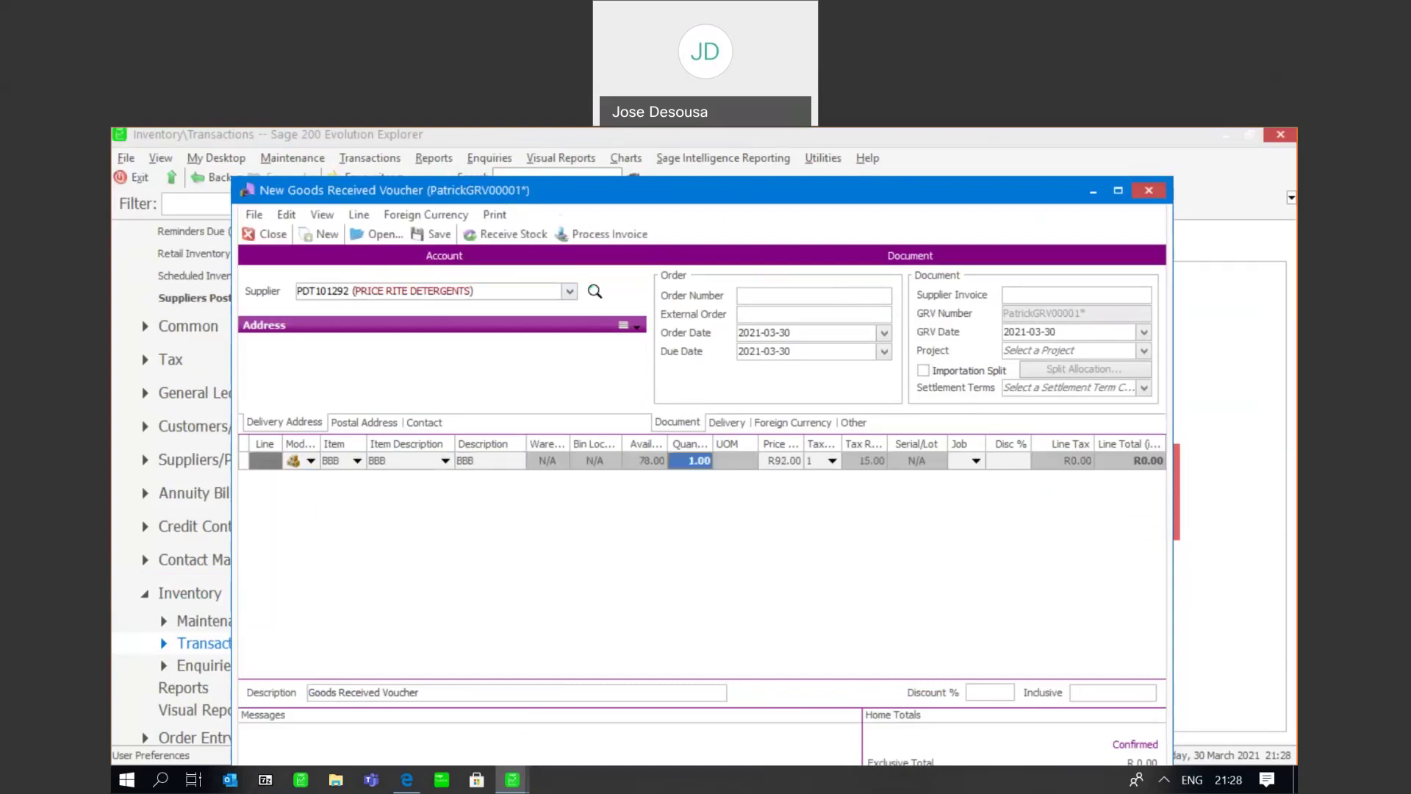
{"action": "type", "text": "8"}
{"action": "key", "text": "Tab"}
{"action": "key", "text": "Tab"}
{"action": "key", "text": "Tab"}
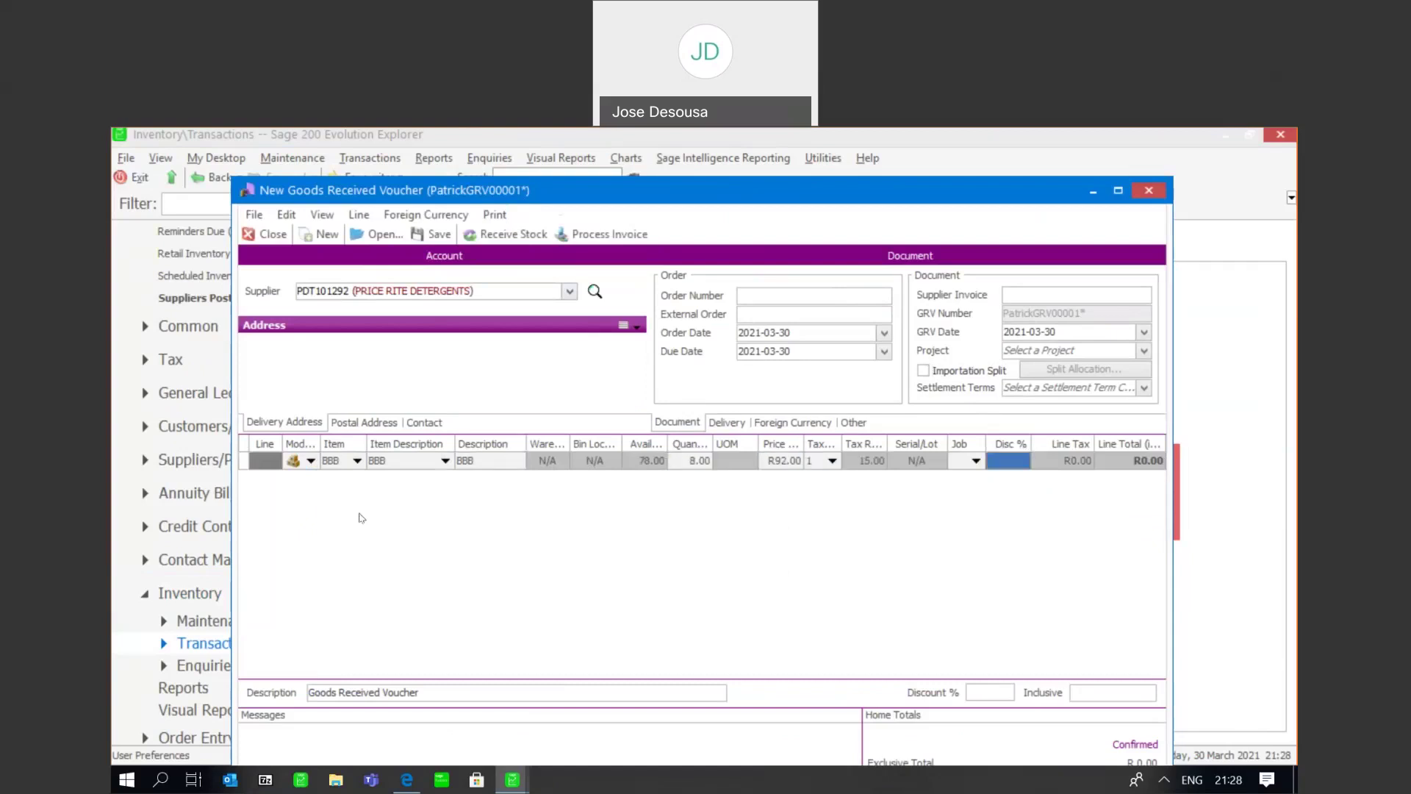
{"action": "key", "text": "Tab"}
{"action": "left_click_drag", "start_coordinate": [857, 190], "coordinate": [858, 181]}
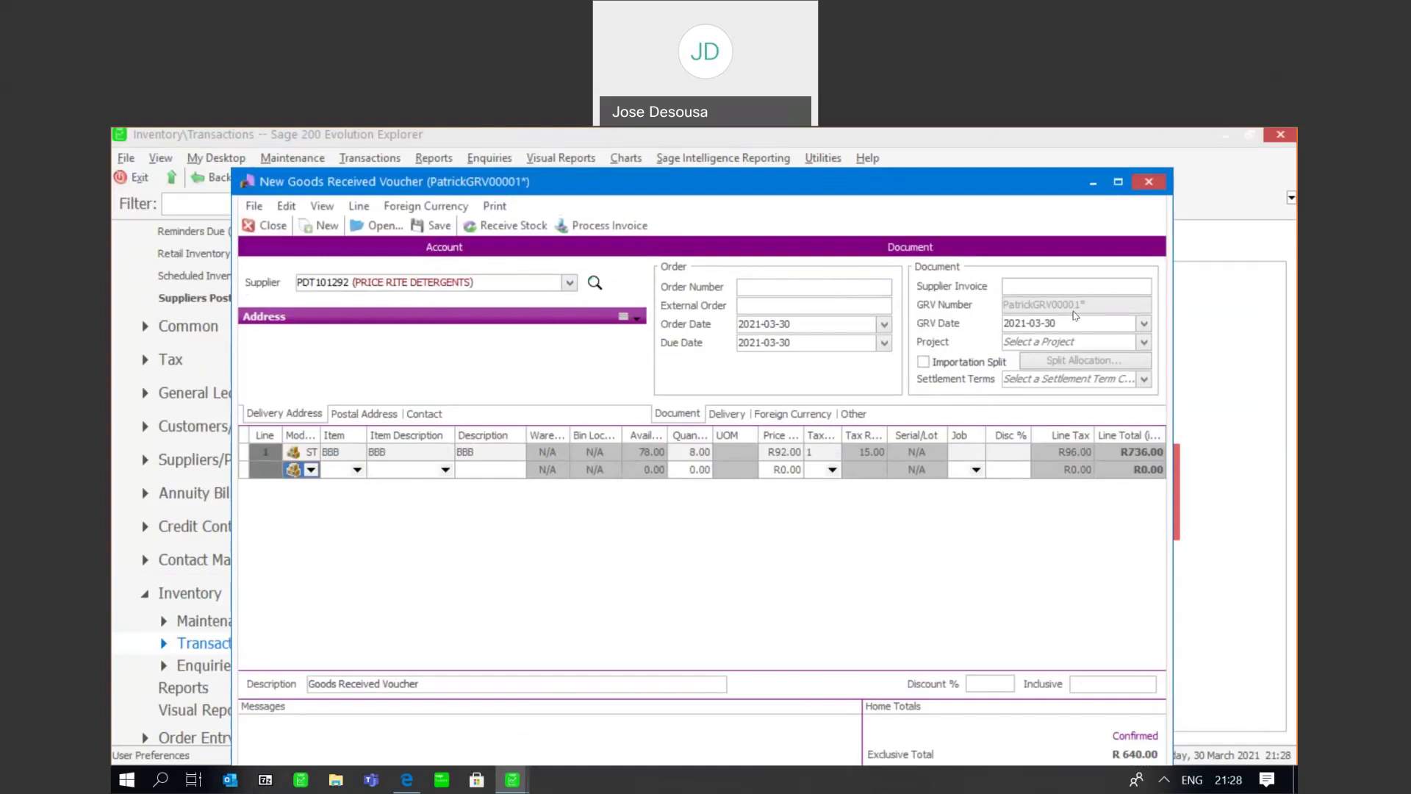
{"action": "left_click", "coordinate": [514, 226]}
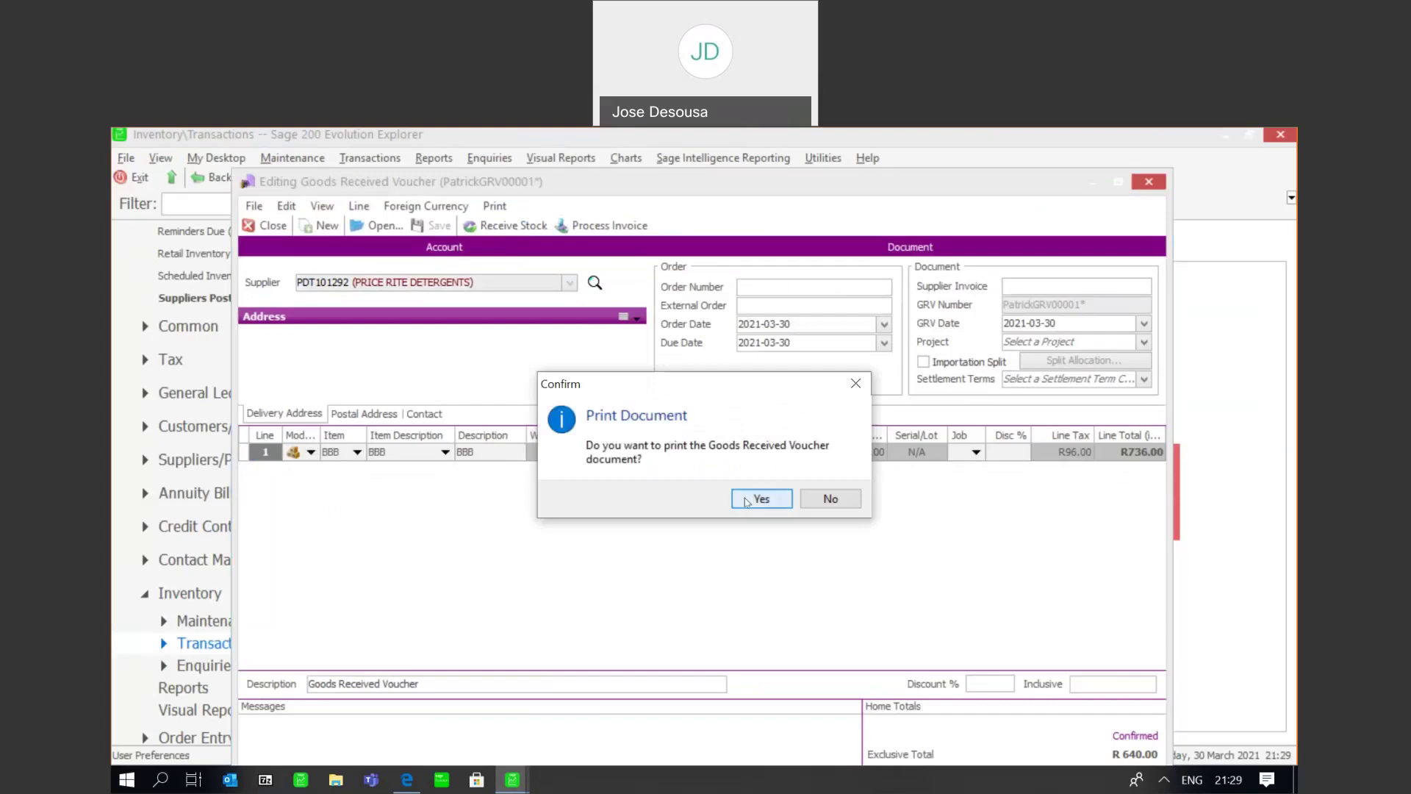
Confirm printing, close the GRV print preview, and close the voucher window
{"action": "left_click", "coordinate": [746, 500]}
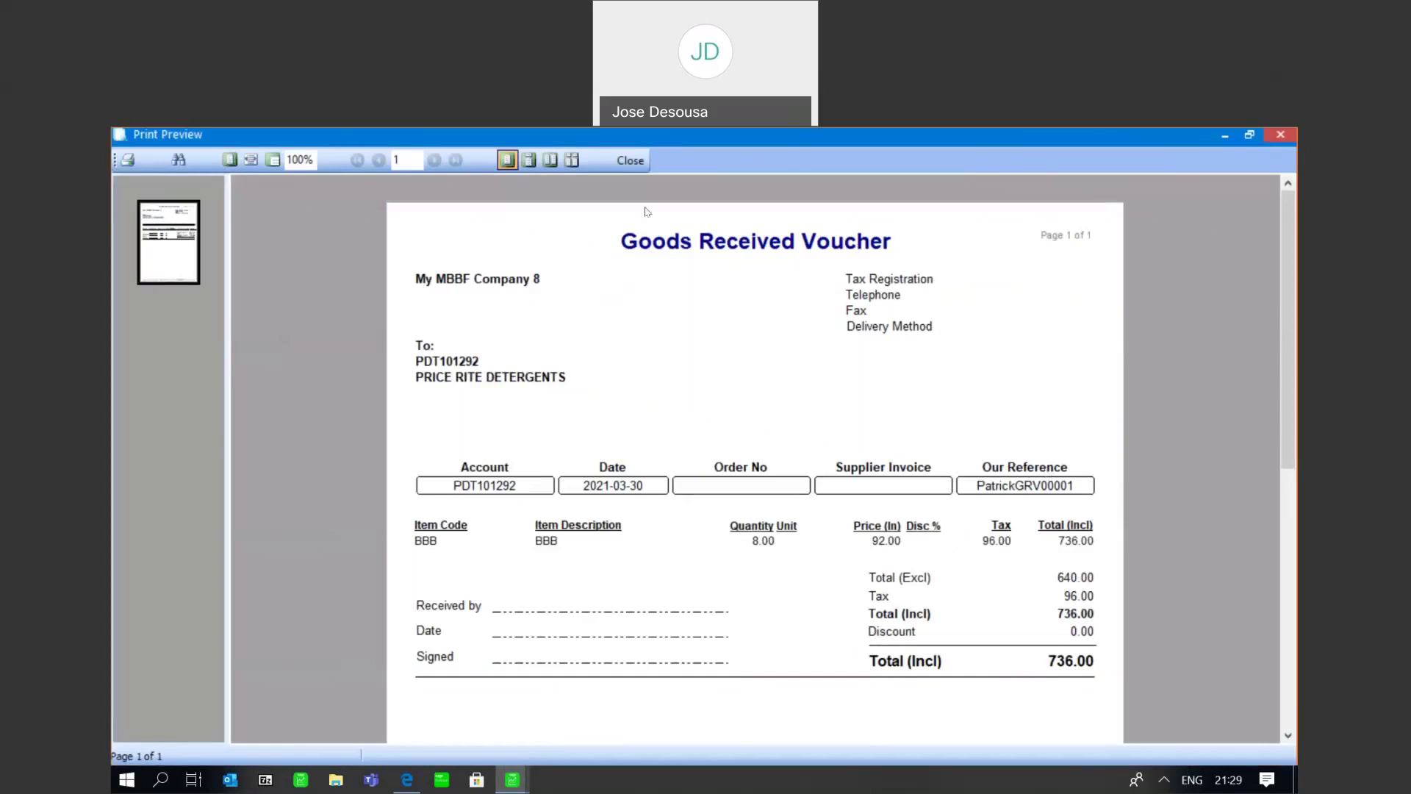
{"action": "left_click", "coordinate": [642, 166]}
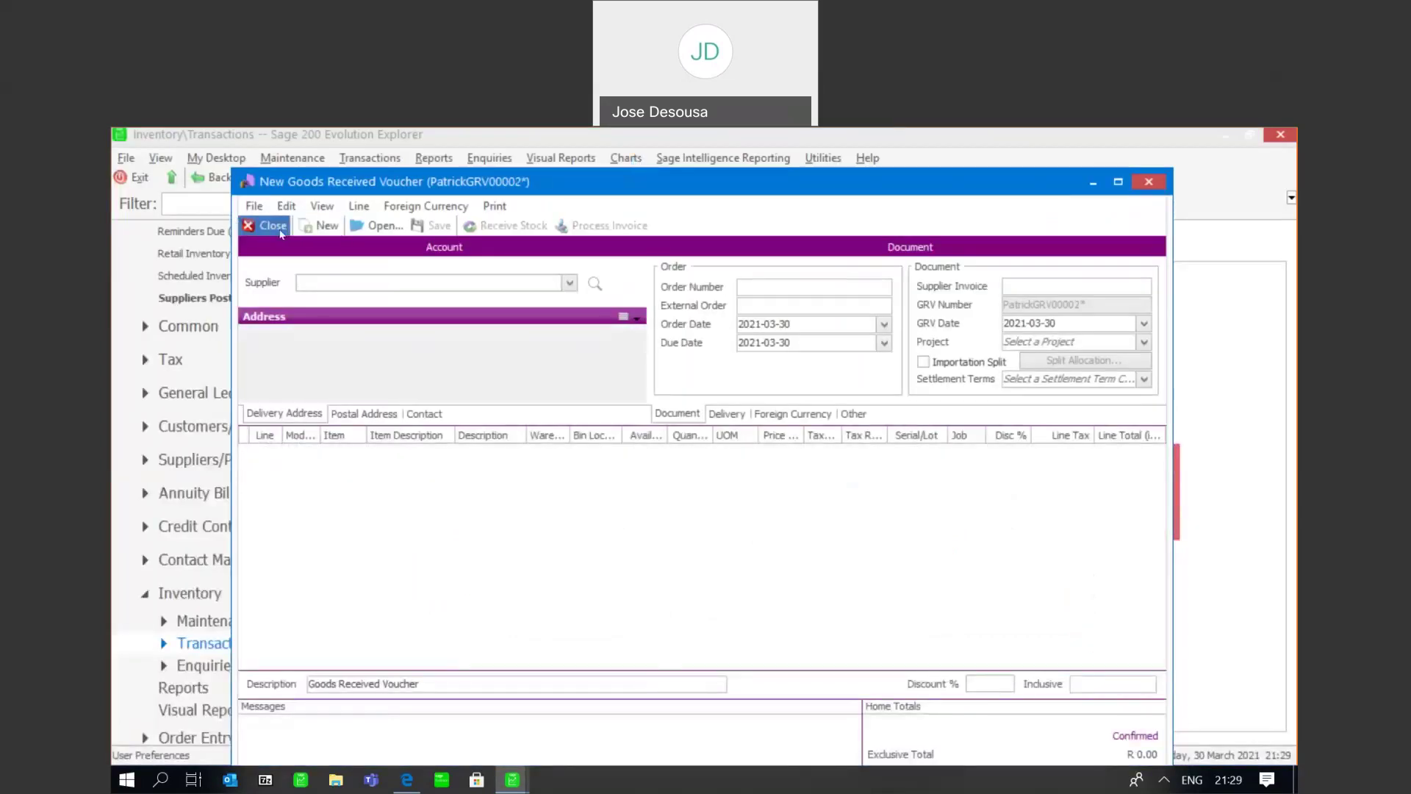
{"action": "left_click", "coordinate": [272, 226]}
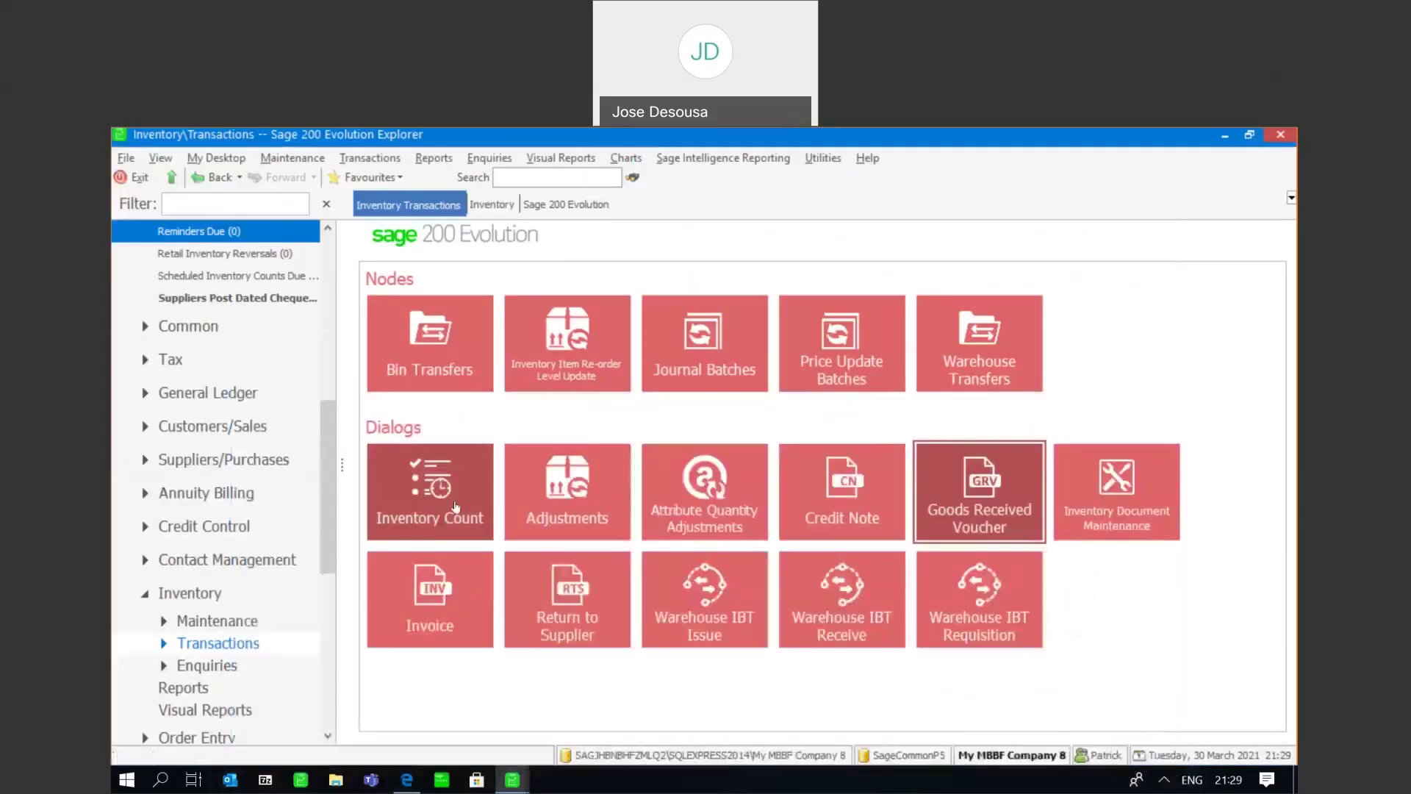
Start a new invoice for the landscaping services customer
{"action": "left_click", "coordinate": [448, 579]}
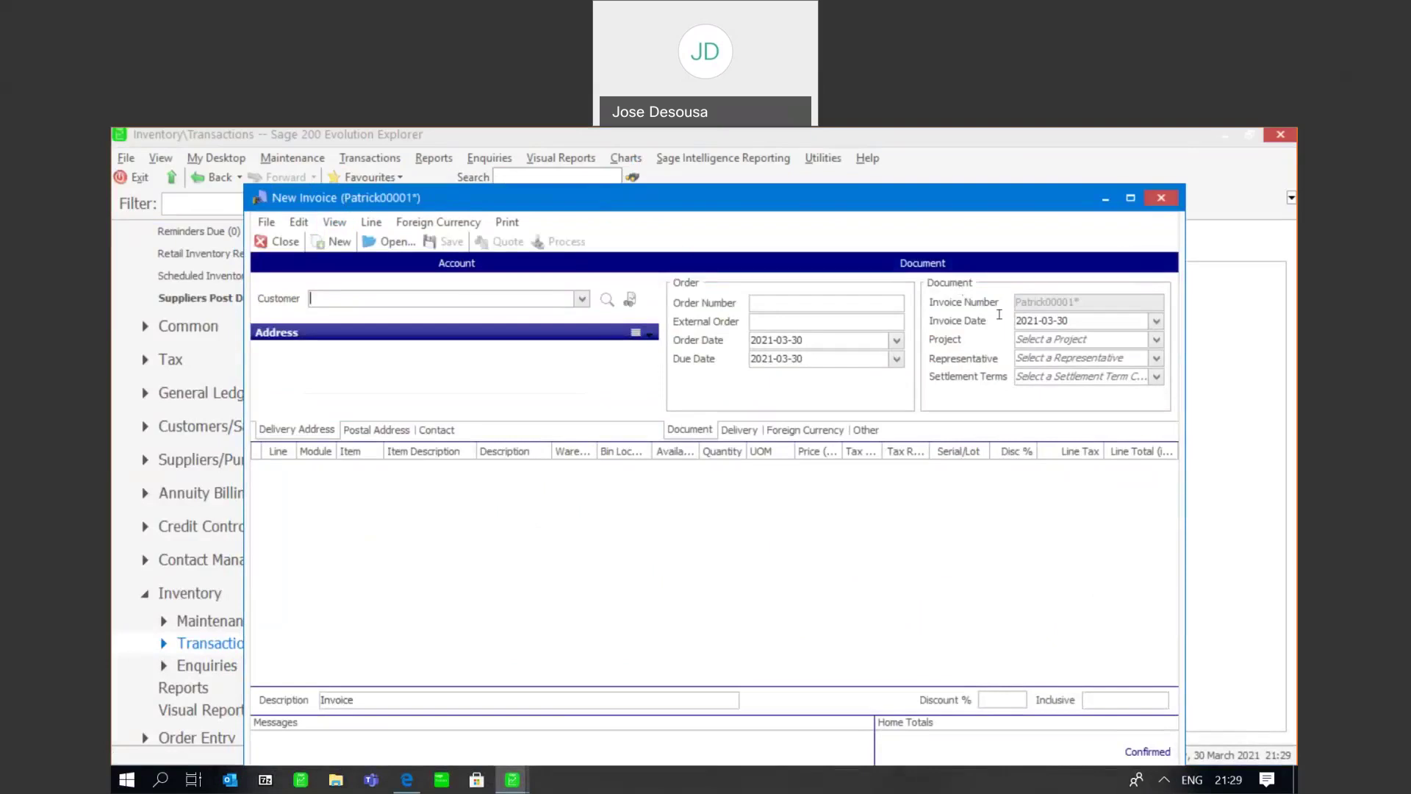
{"action": "left_click", "coordinate": [581, 299]}
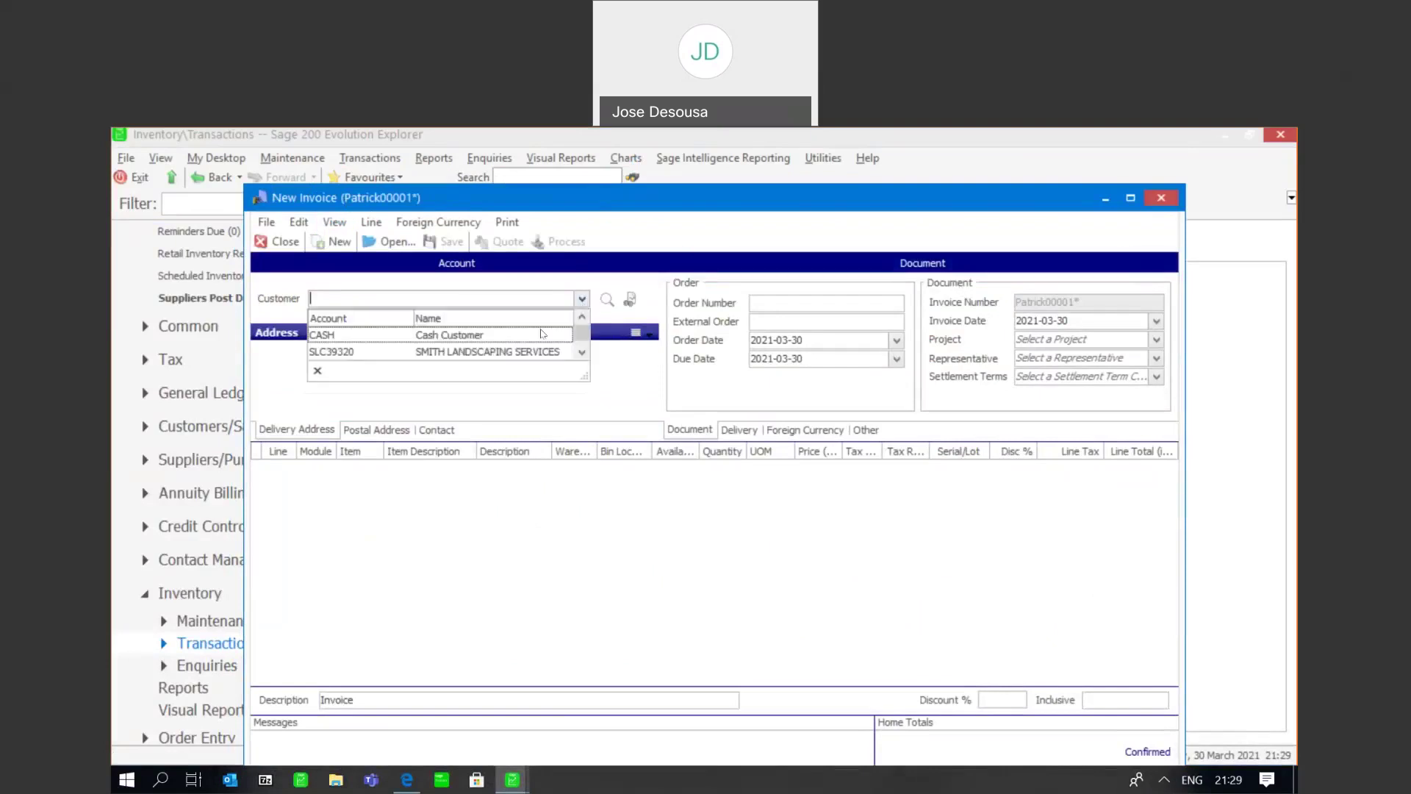
{"action": "left_click", "coordinate": [514, 350]}
Add an invoice line for 4 of item BBB at R899.00
{"action": "left_click", "coordinate": [368, 470]}
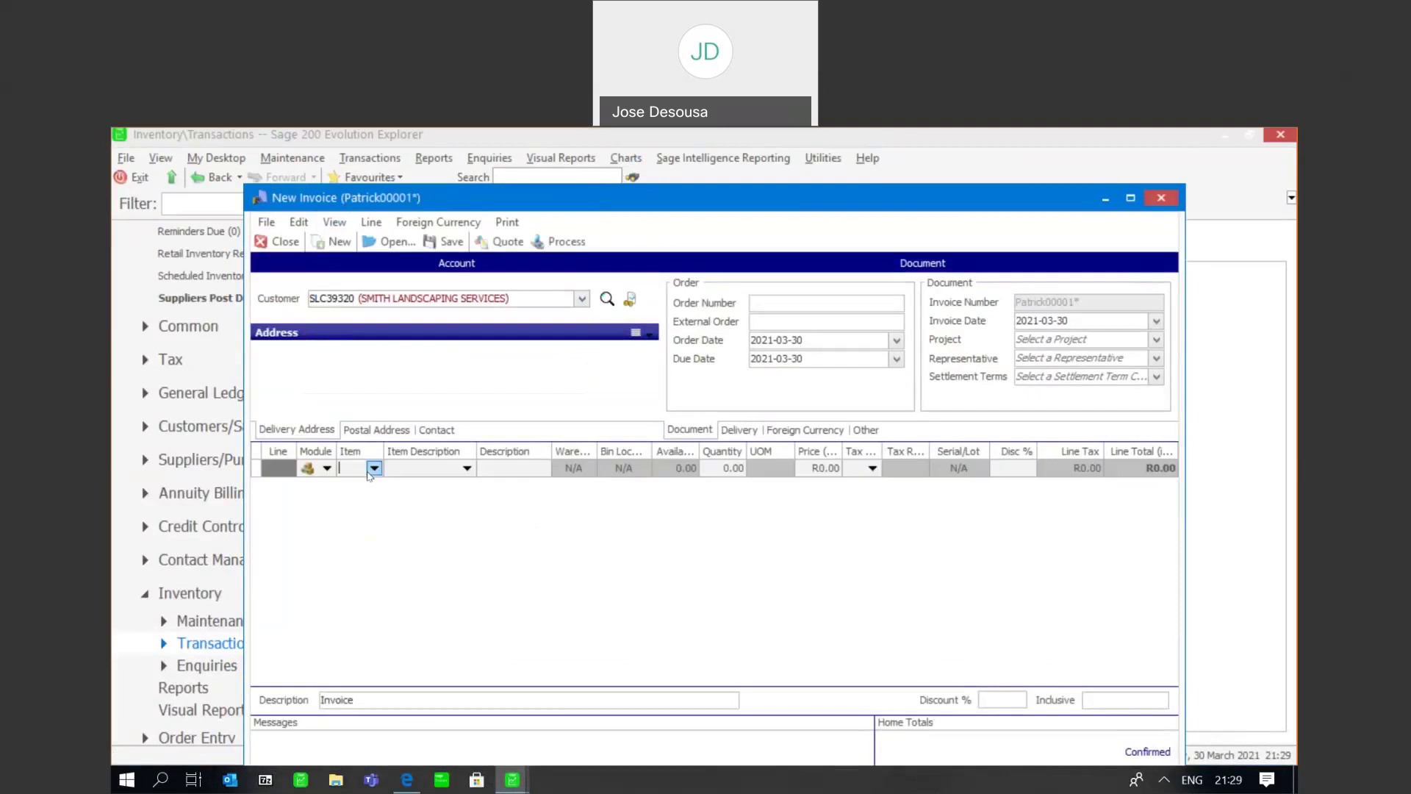
{"action": "left_click", "coordinate": [374, 468]}
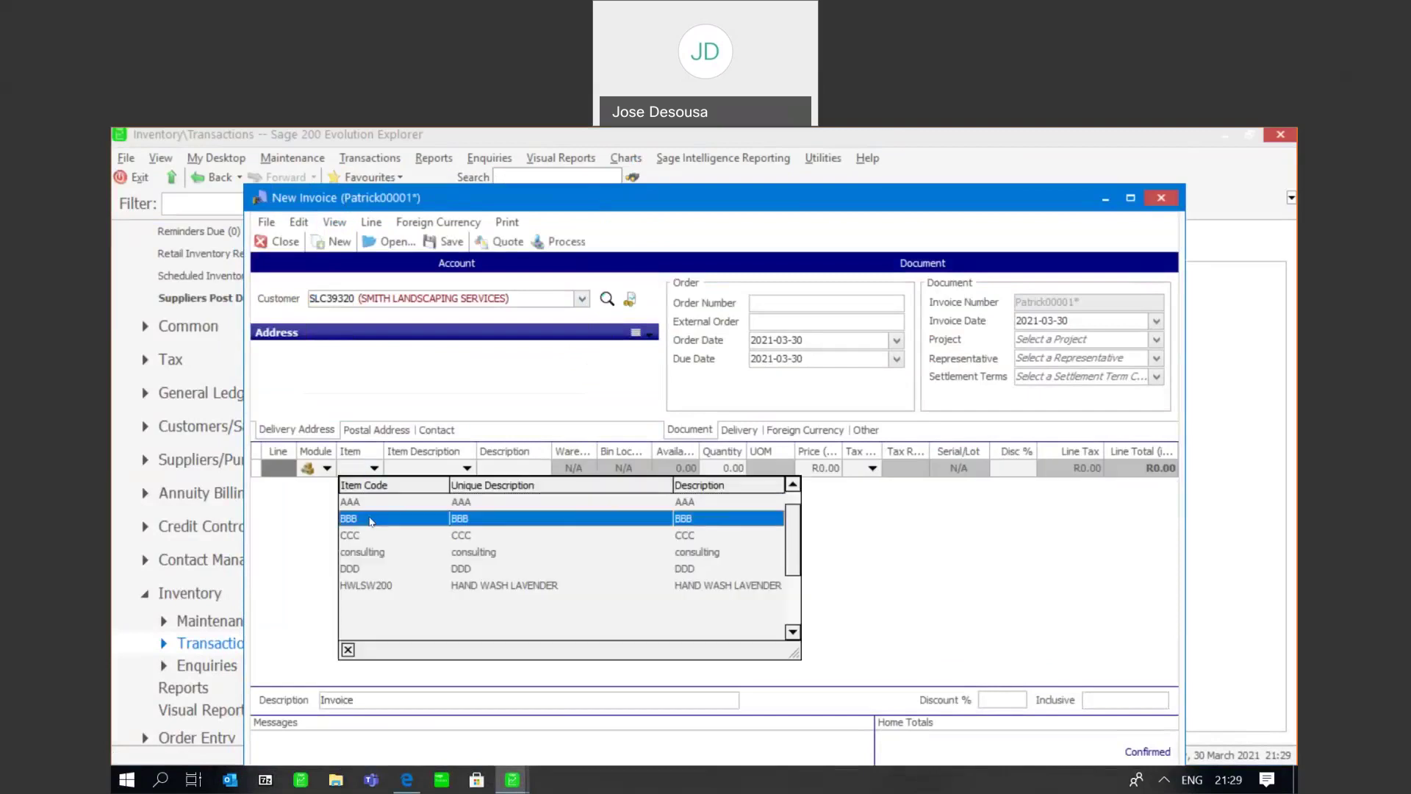
{"action": "left_click", "coordinate": [371, 523]}
{"action": "key", "text": "Tab"}
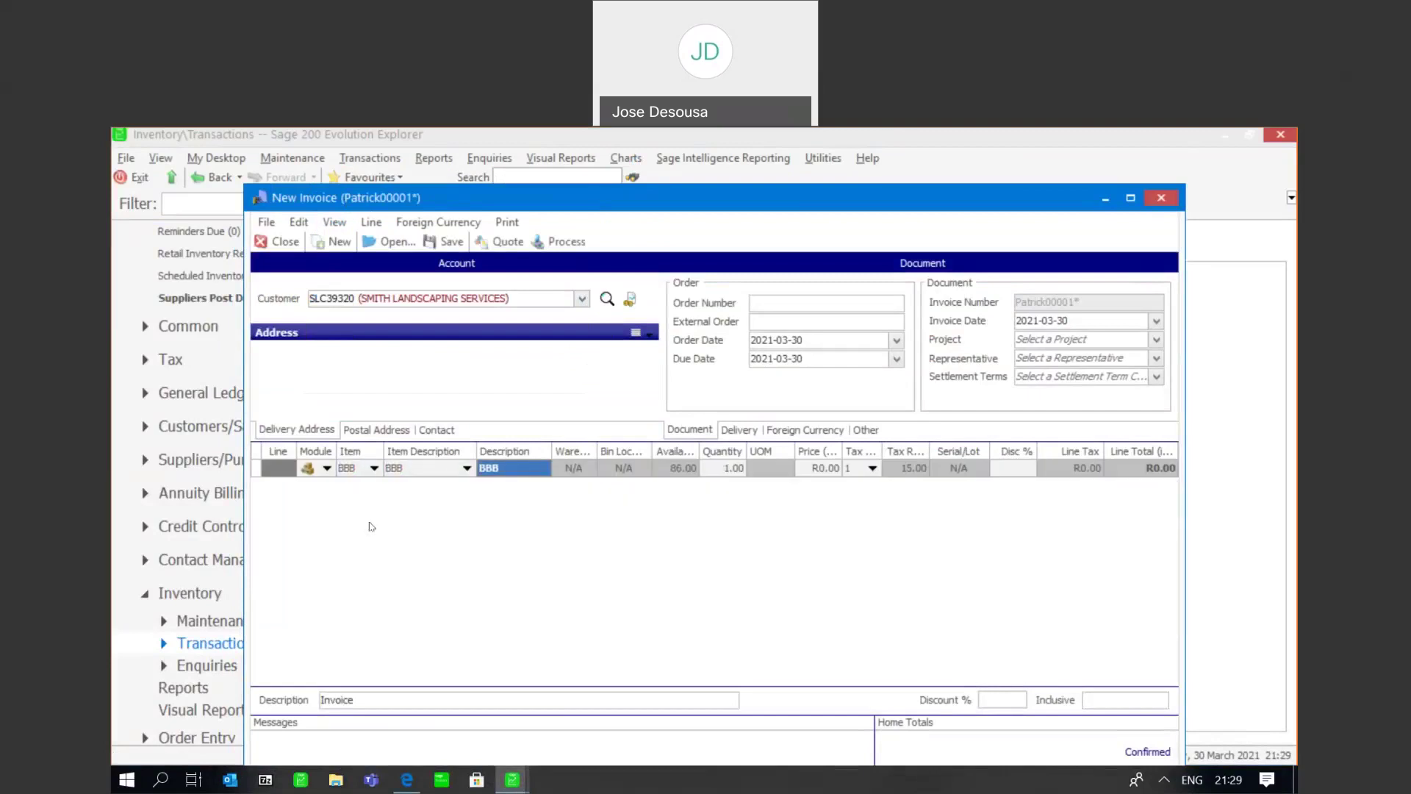
{"action": "key", "text": "Tab"}
{"action": "type", "text": "4"}
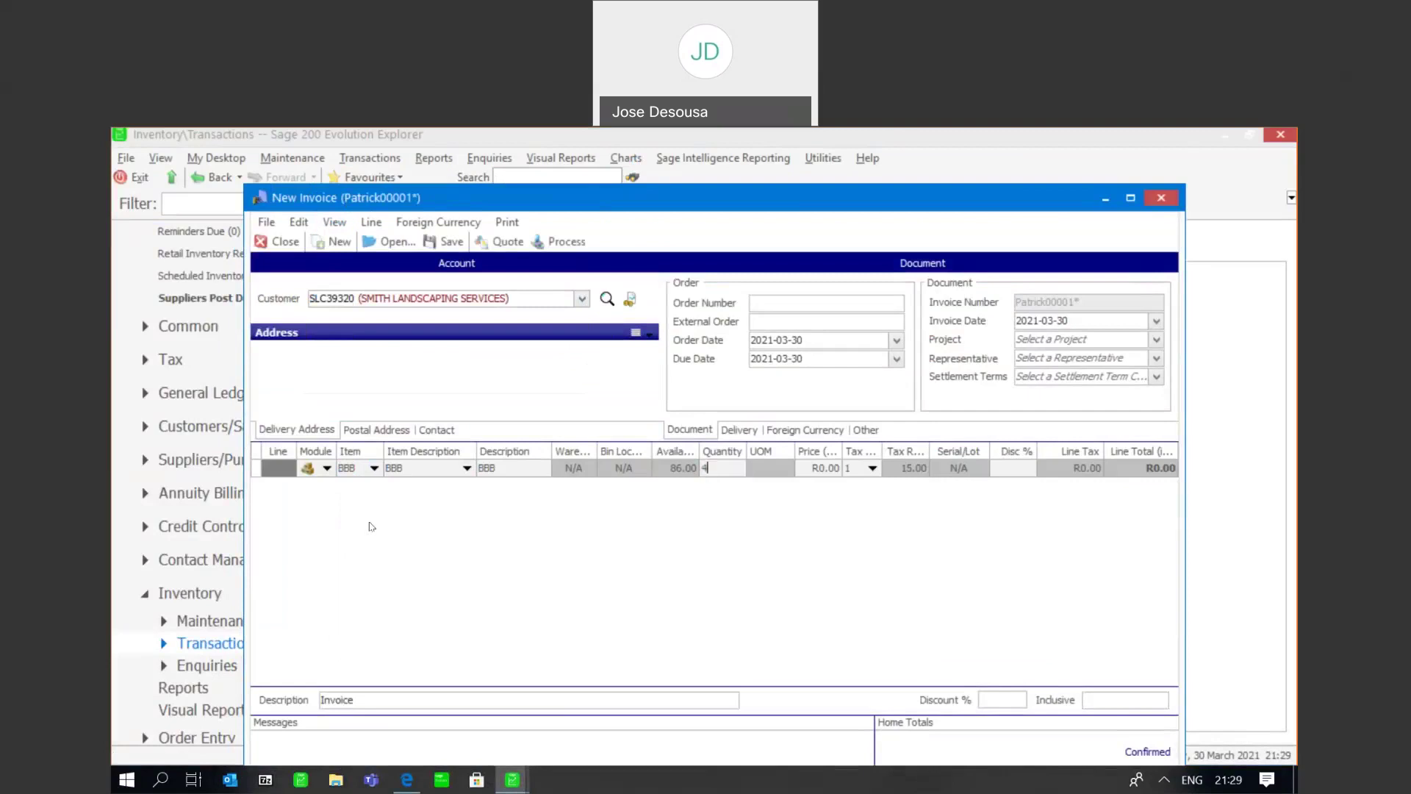
{"action": "key", "text": "Tab"}
{"action": "type", "text": "899"}
{"action": "key", "text": "Tab"}
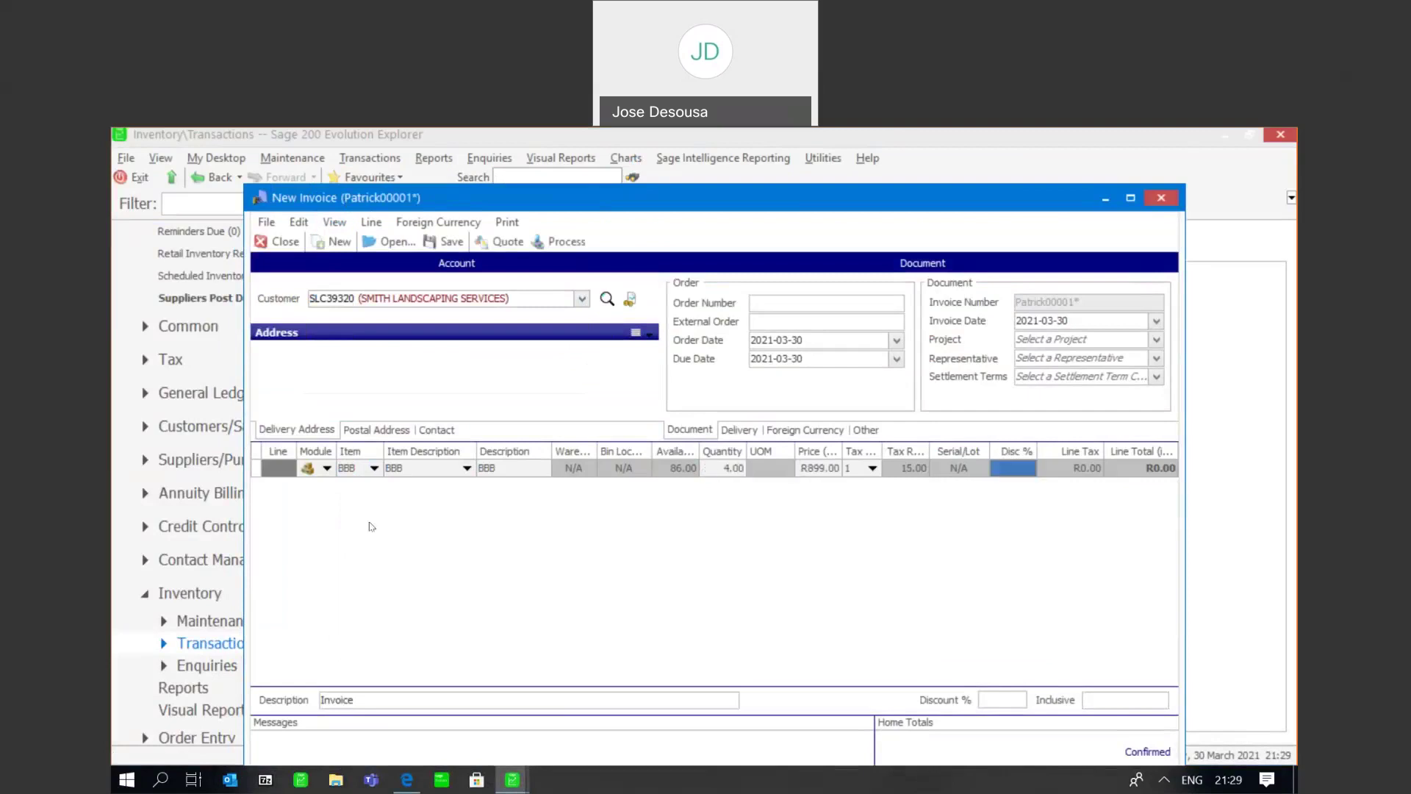
{"action": "key", "text": "Tab"}
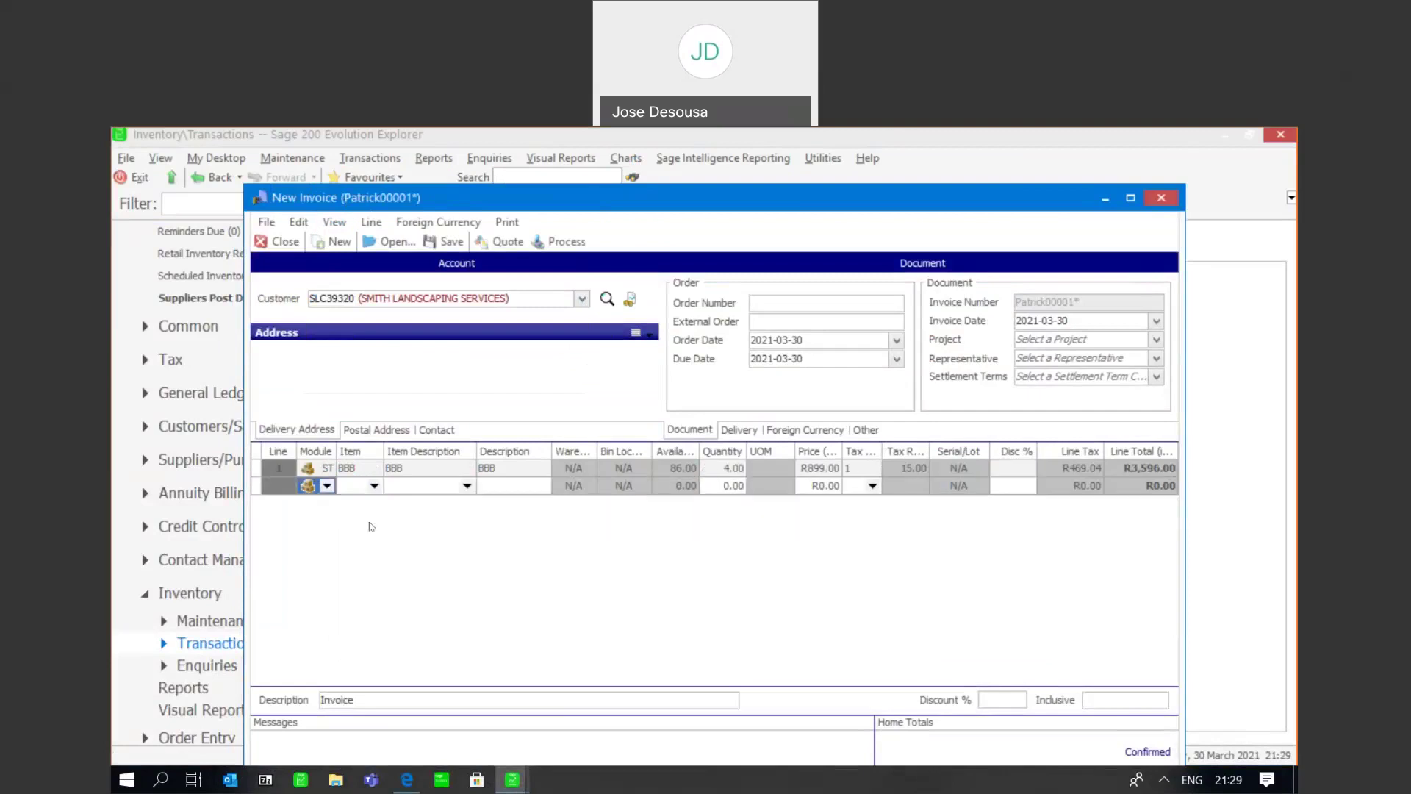
Process the R3,596.00 invoice, supplying the customer's tax number
{"action": "left_click", "coordinate": [576, 244]}
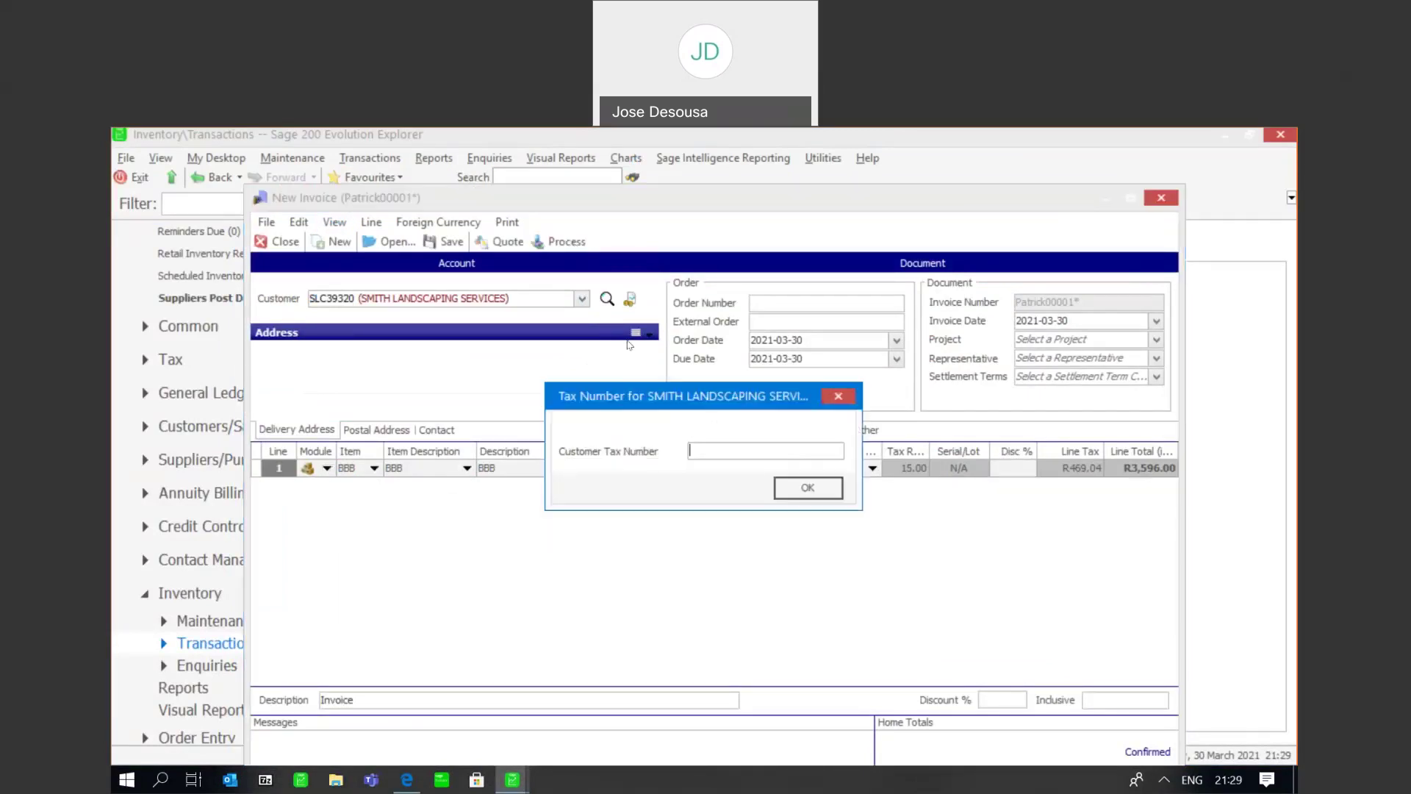
{"action": "type", "text": "1234"}
{"action": "left_click", "coordinate": [796, 490]}
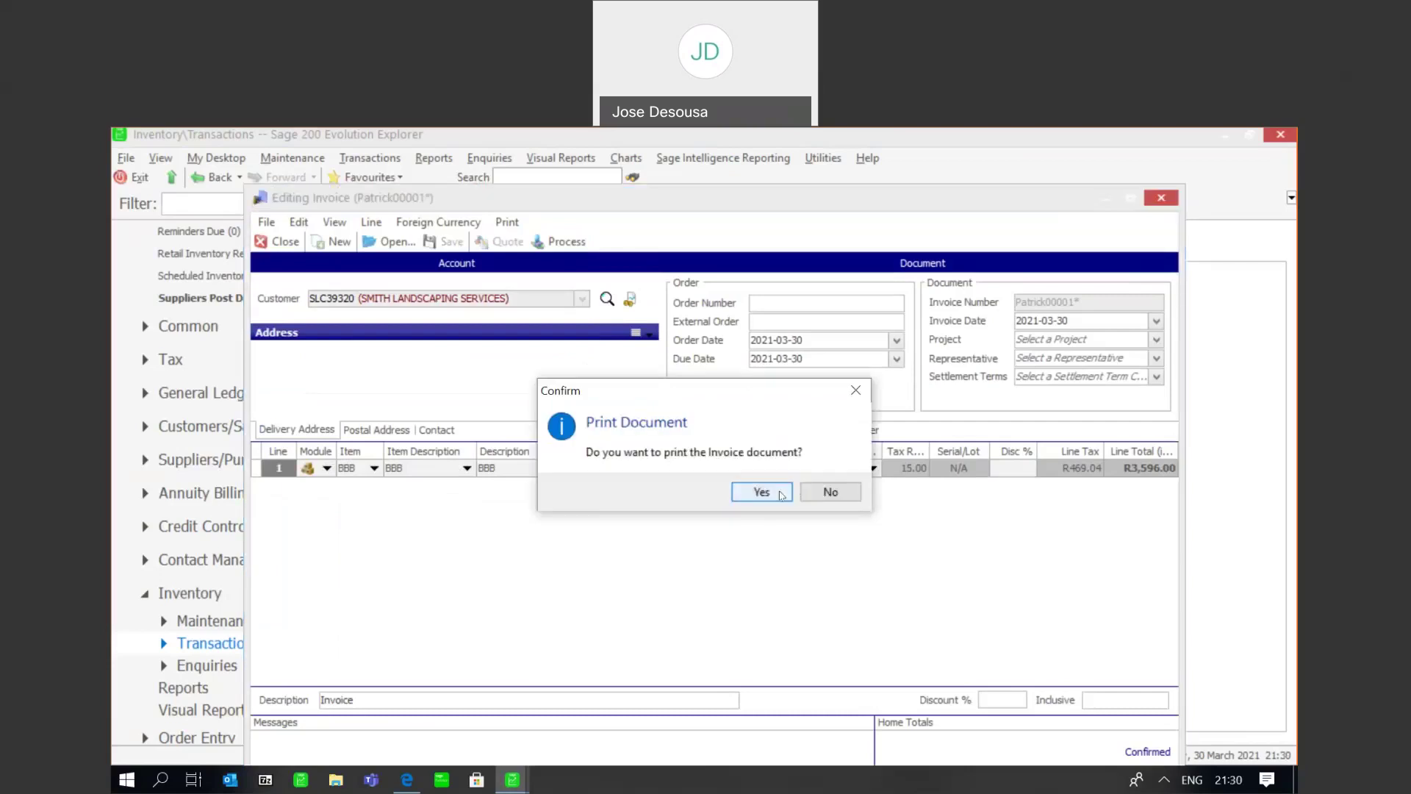
Print the R3,596.00 tax invoice and close its print preview
{"action": "left_click", "coordinate": [781, 493]}
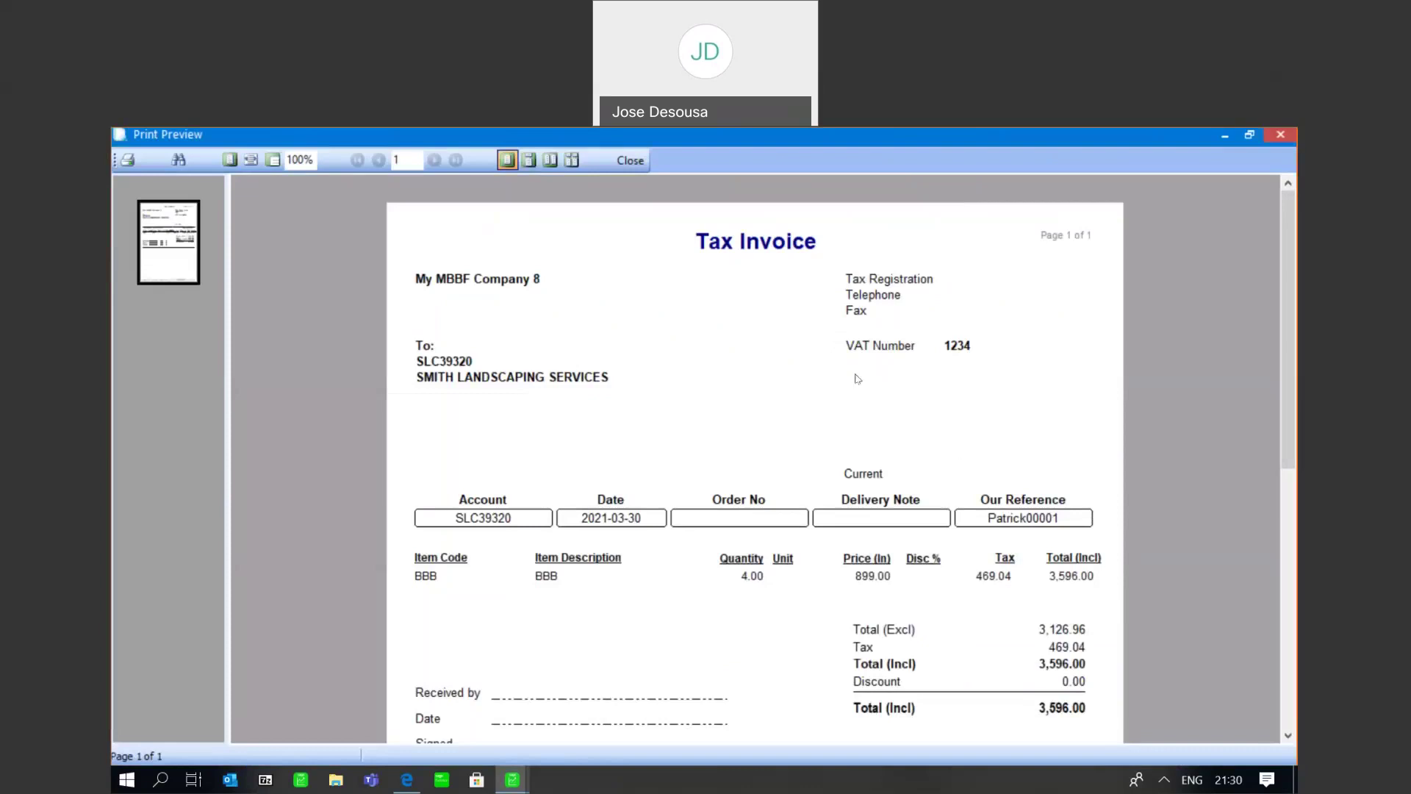
{"action": "left_click", "coordinate": [630, 161]}
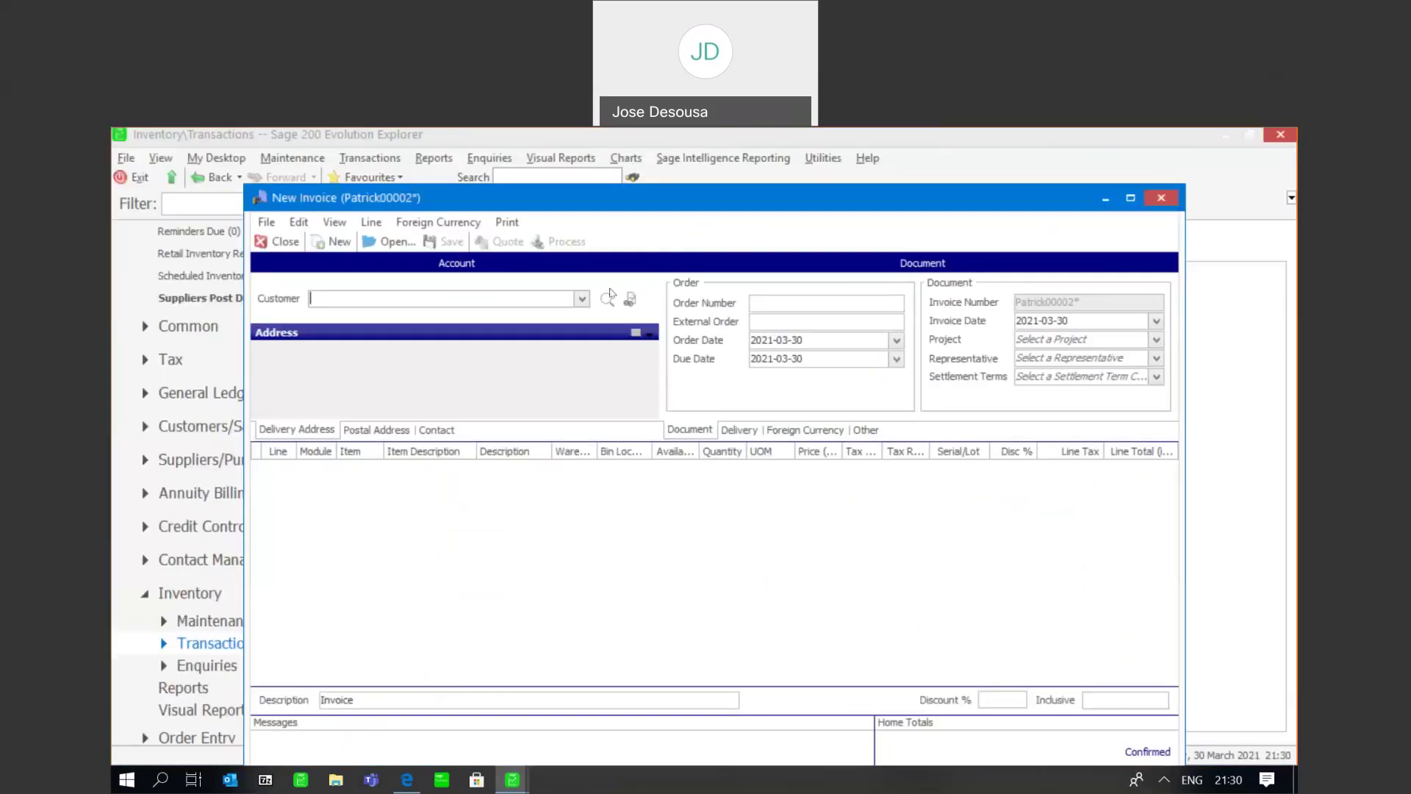